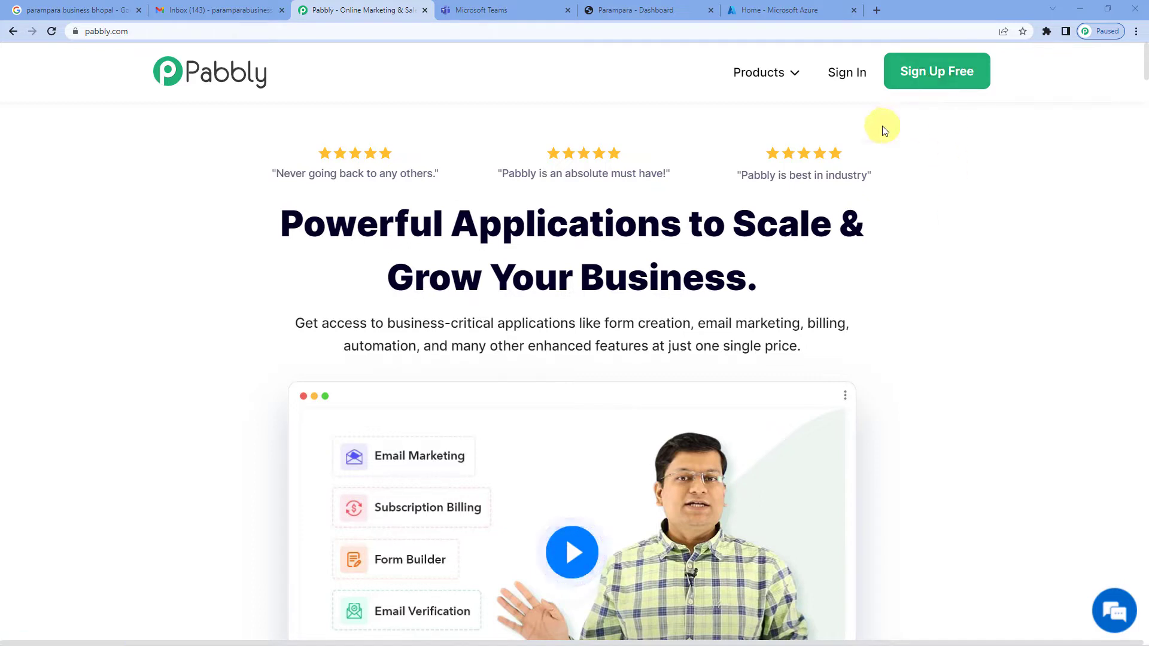
- Sign in to Pabbly, open Pabbly Connect and create a workflow named "Google My Business To Microsoft Teams"
click(848, 74)
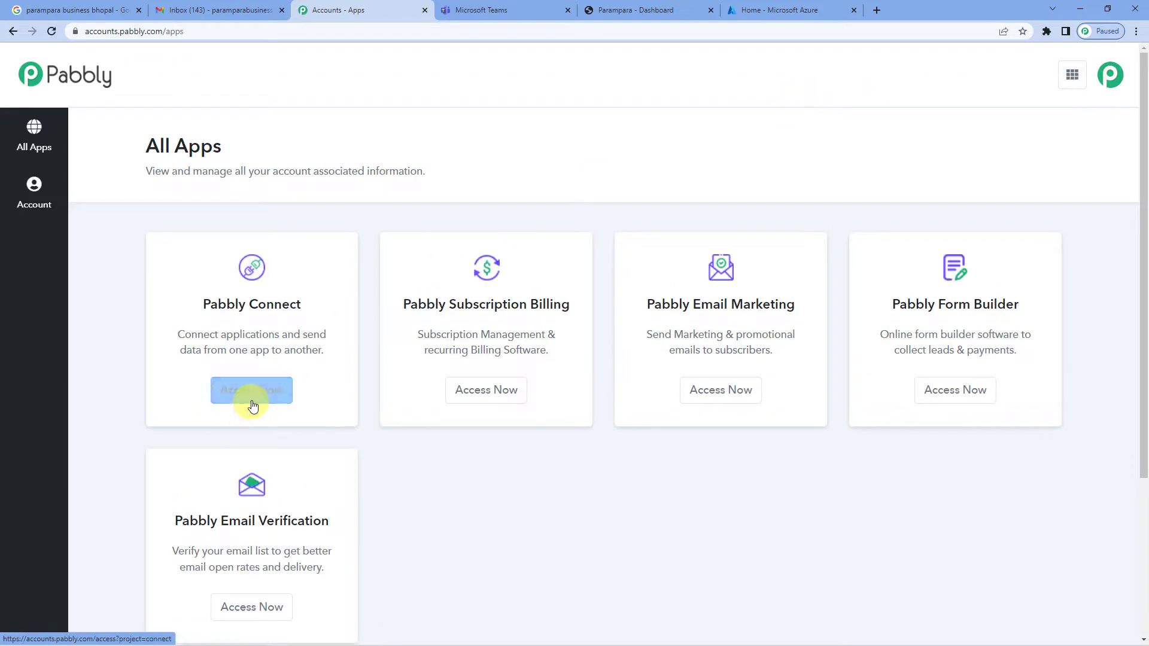
click(252, 398)
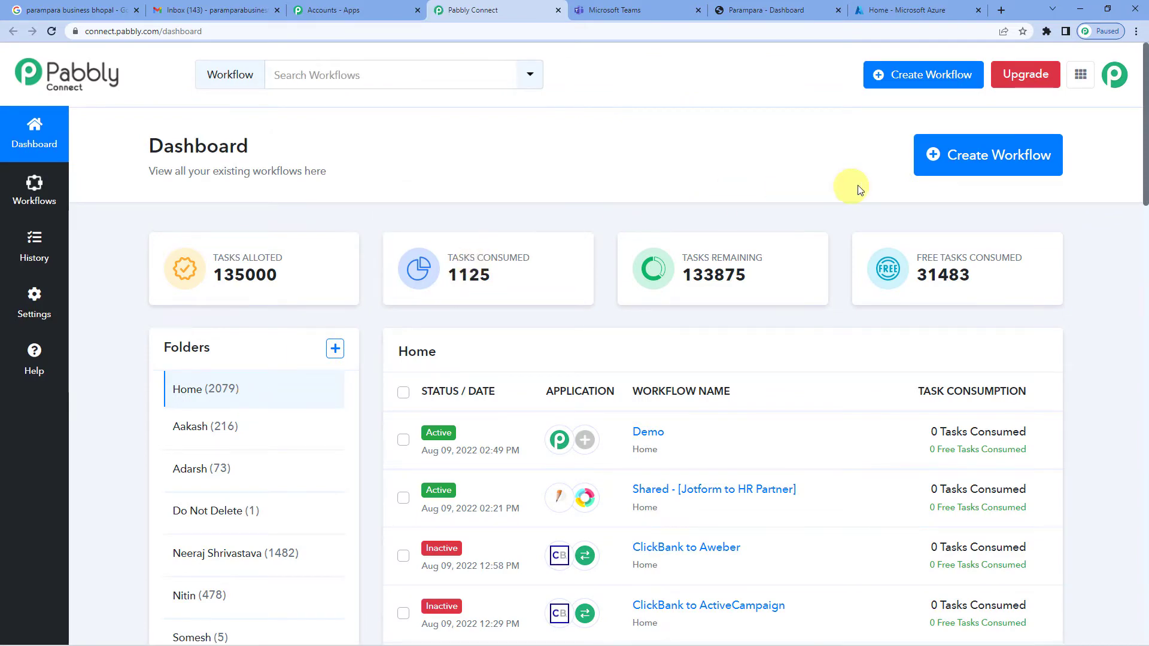
click(972, 160)
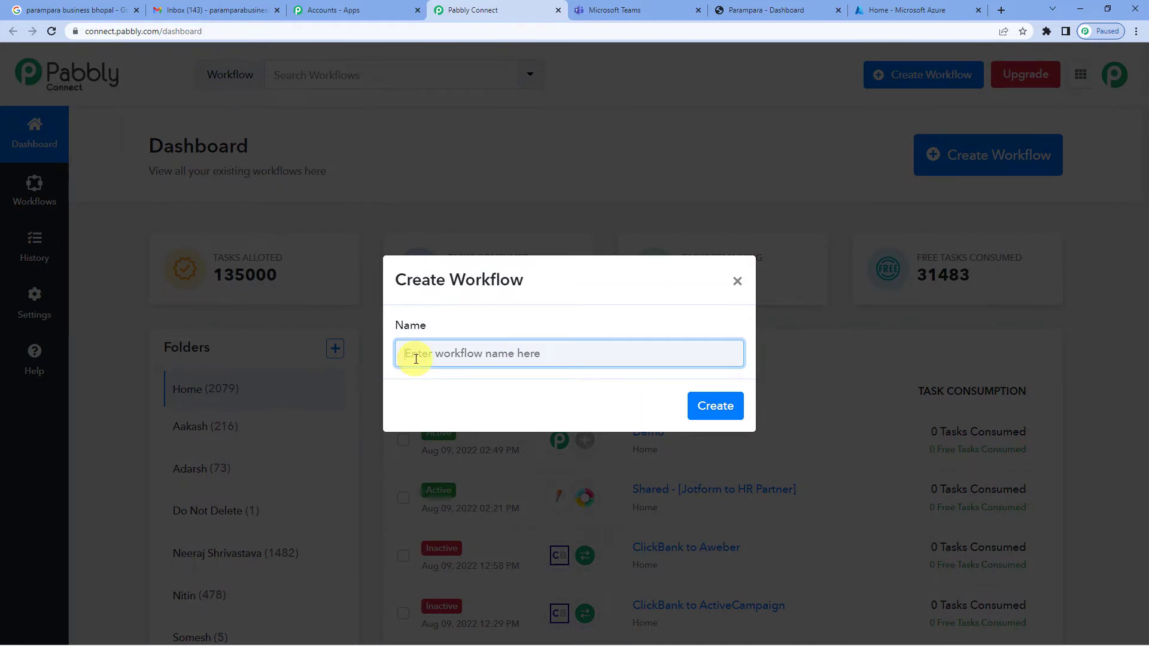
text(G)
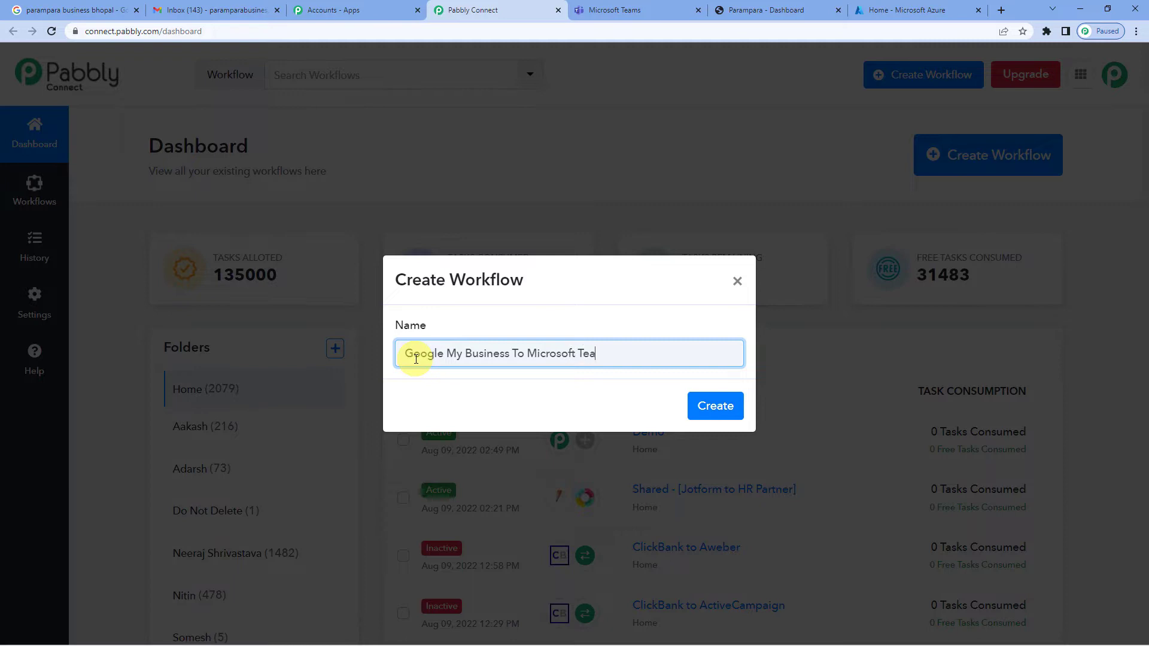
click(715, 406)
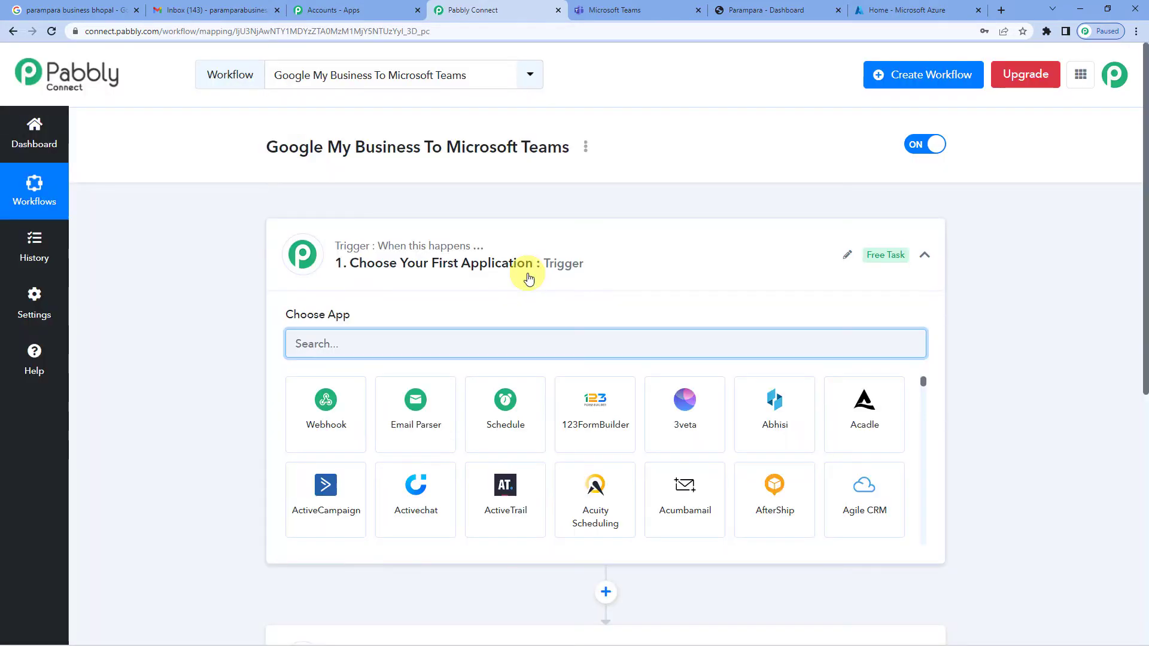
click(528, 277)
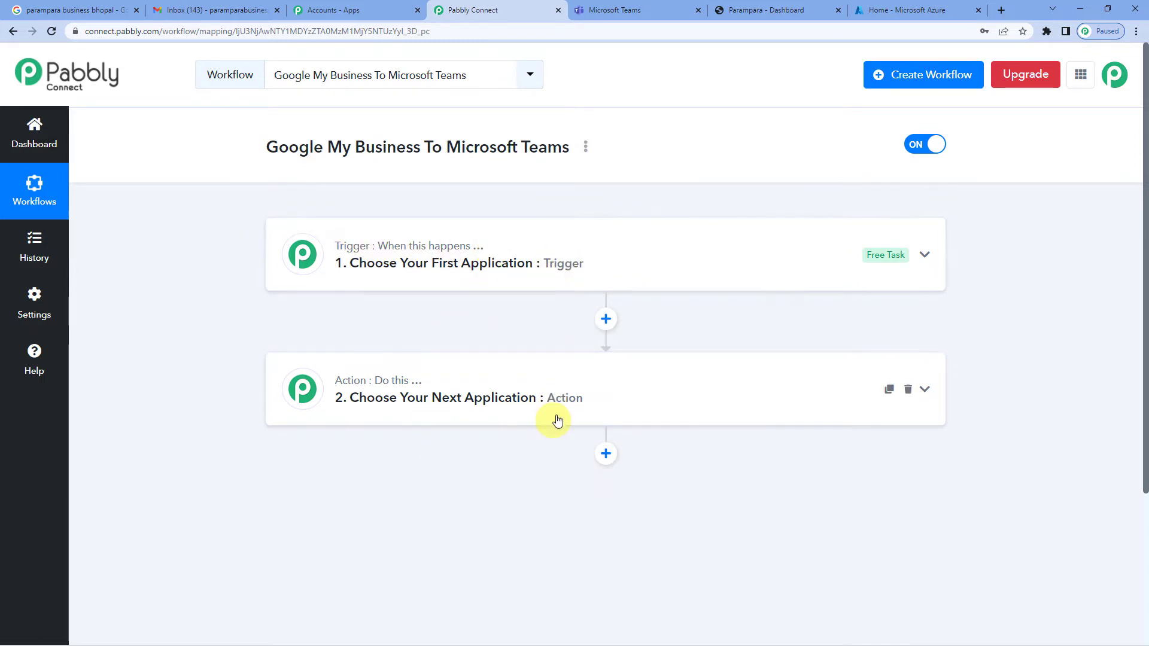
mouse_move(379, 380)
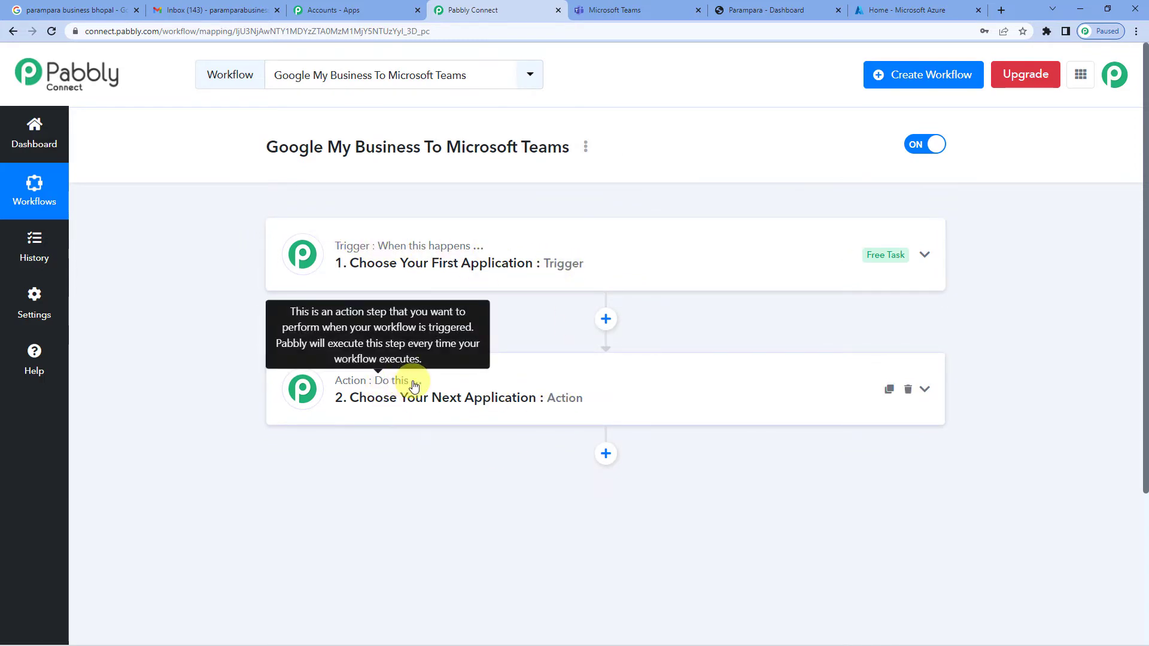
mouse_move(333, 242)
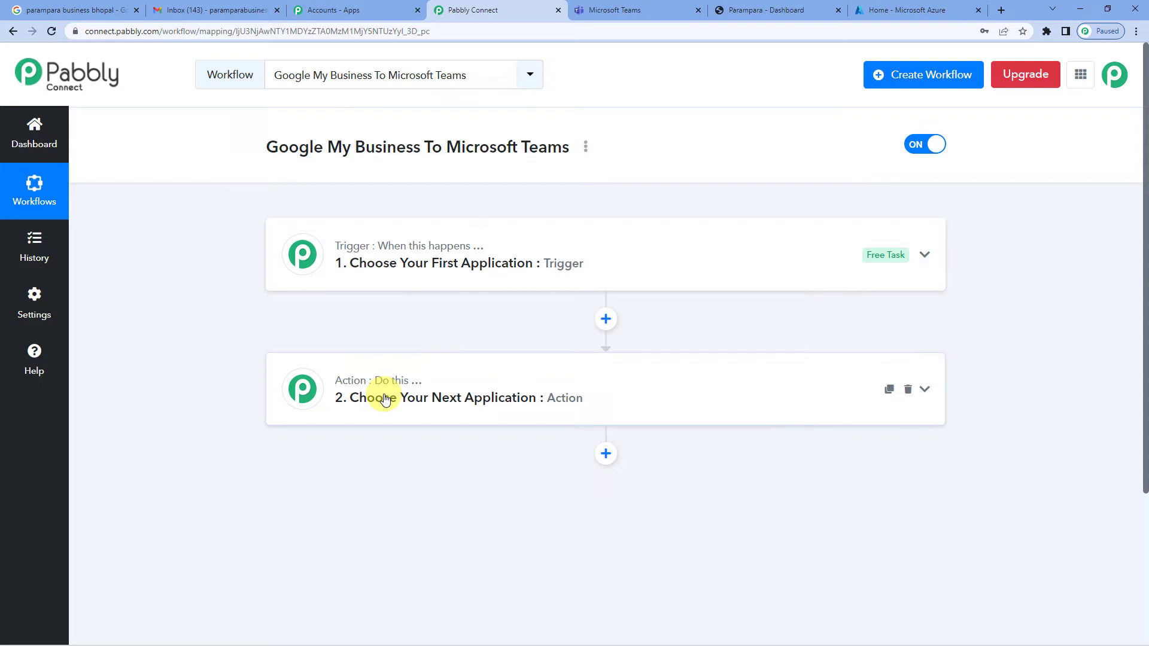
click(442, 266)
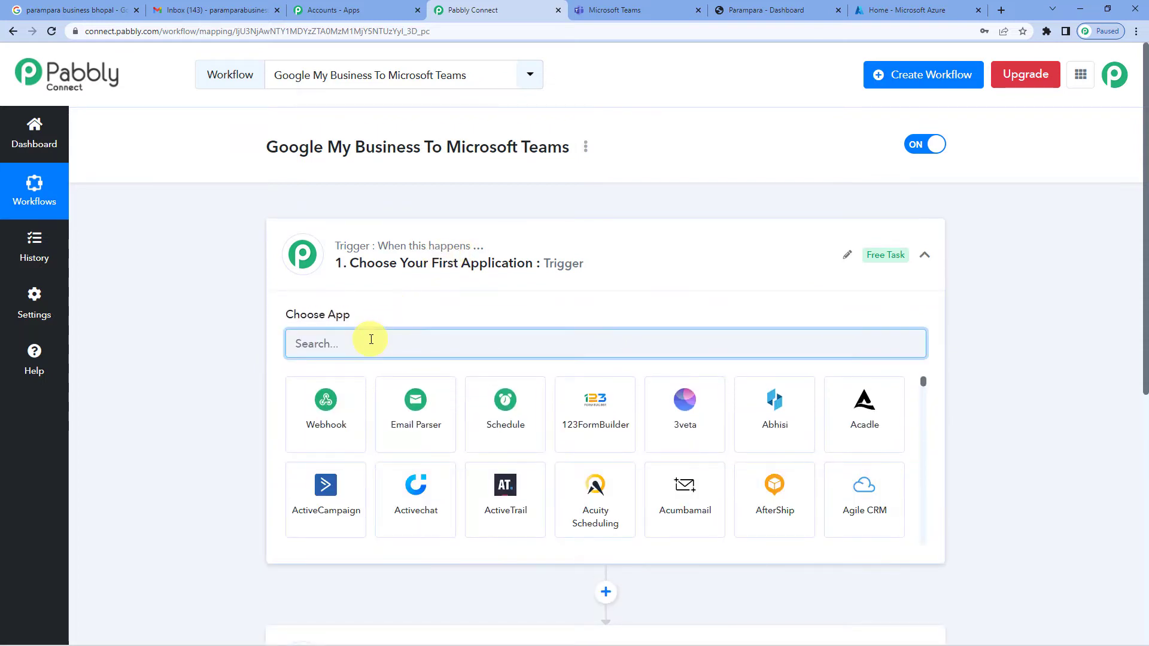
- Choose Google My Business as the trigger app with New Review Multi Location as the trigger event
text(google)
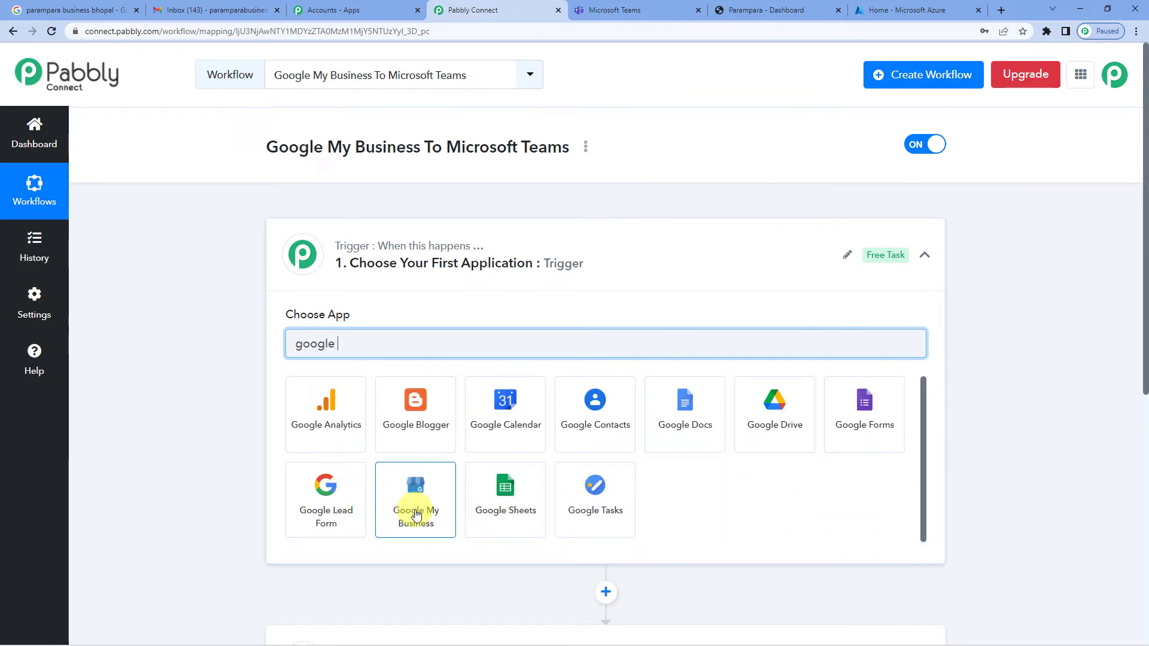
click(416, 514)
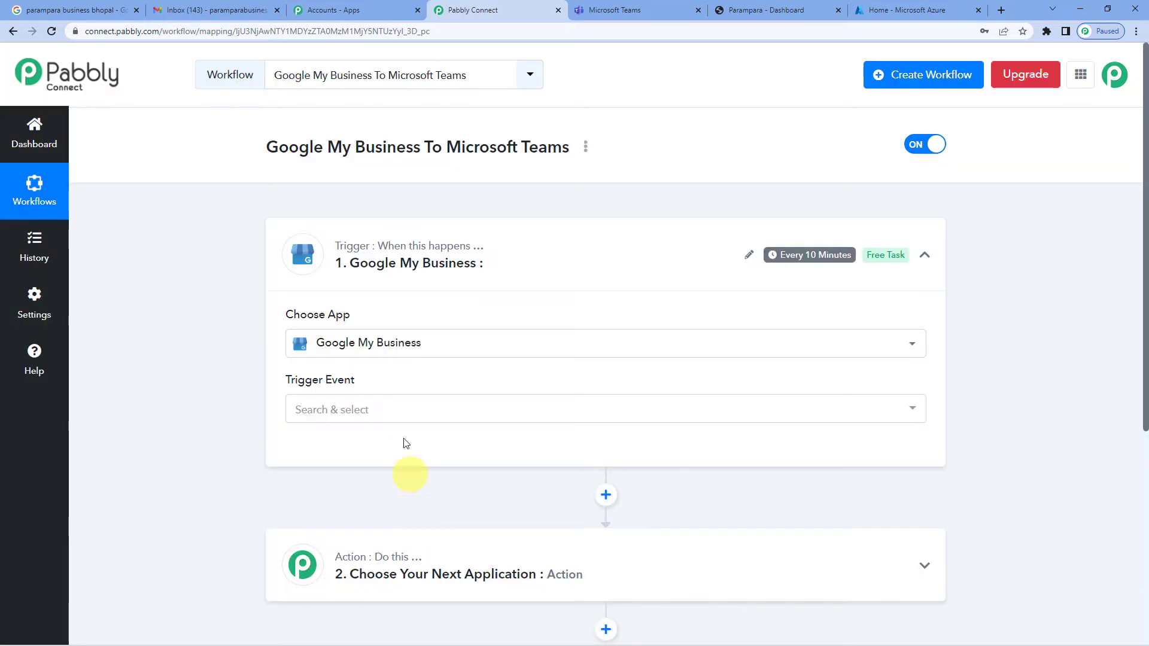
scroll(396, 360, down, 2)
click(379, 294)
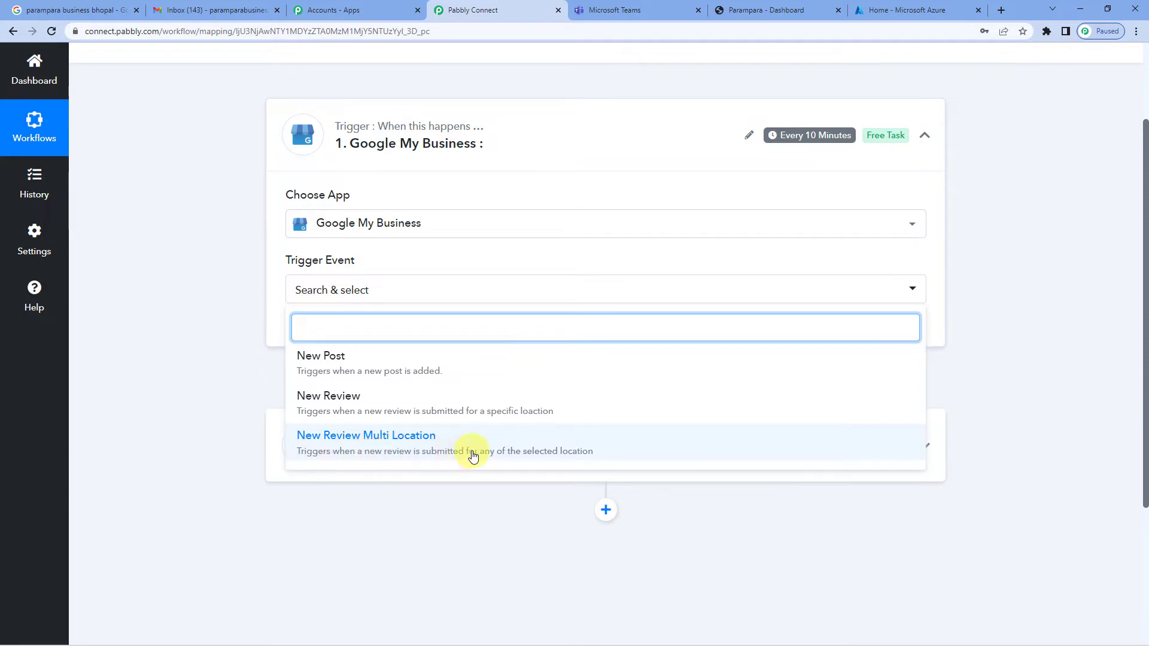
click(552, 445)
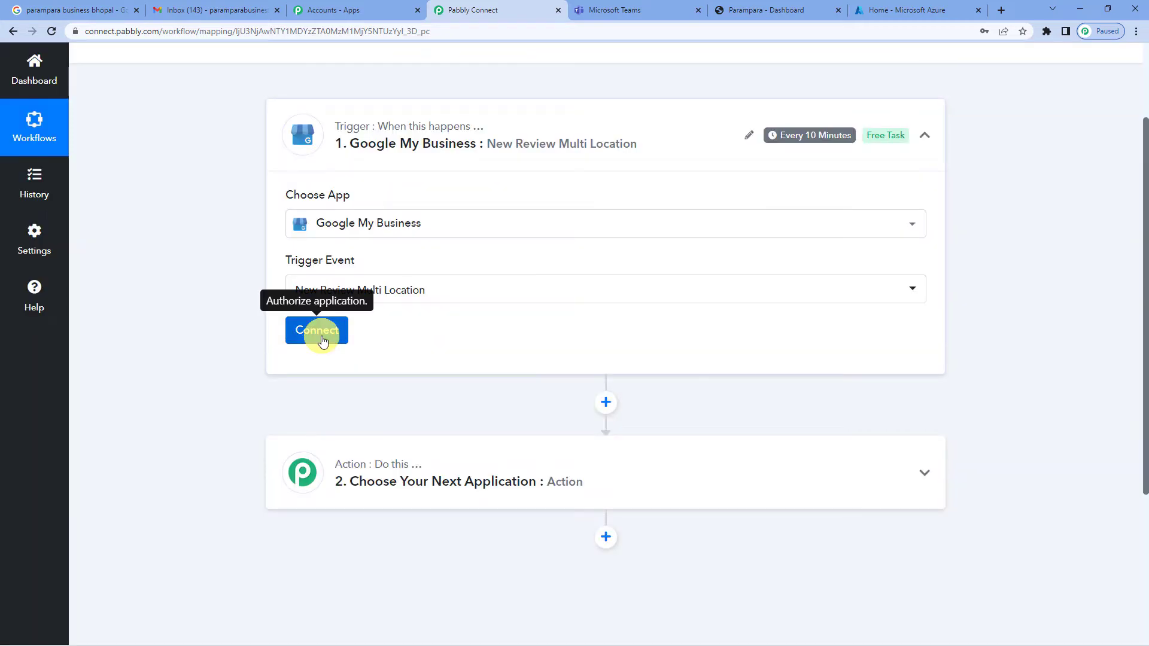
- Add a new Google My Business connection to the trigger and authorize it with the Parampara Google account
click(322, 339)
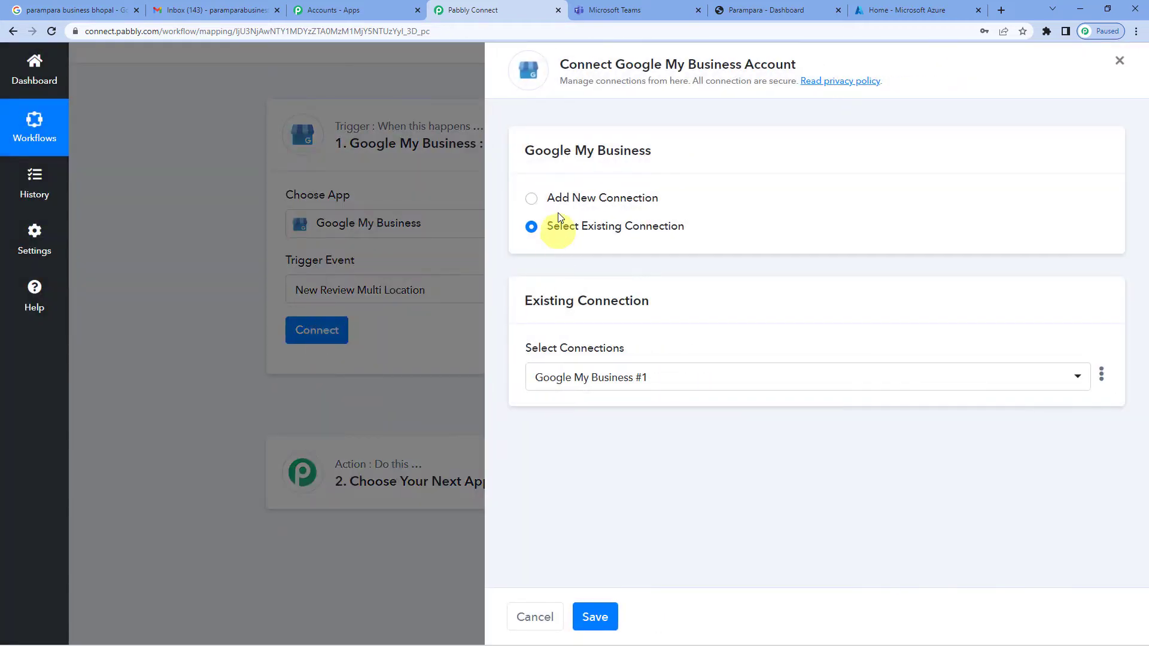
click(532, 200)
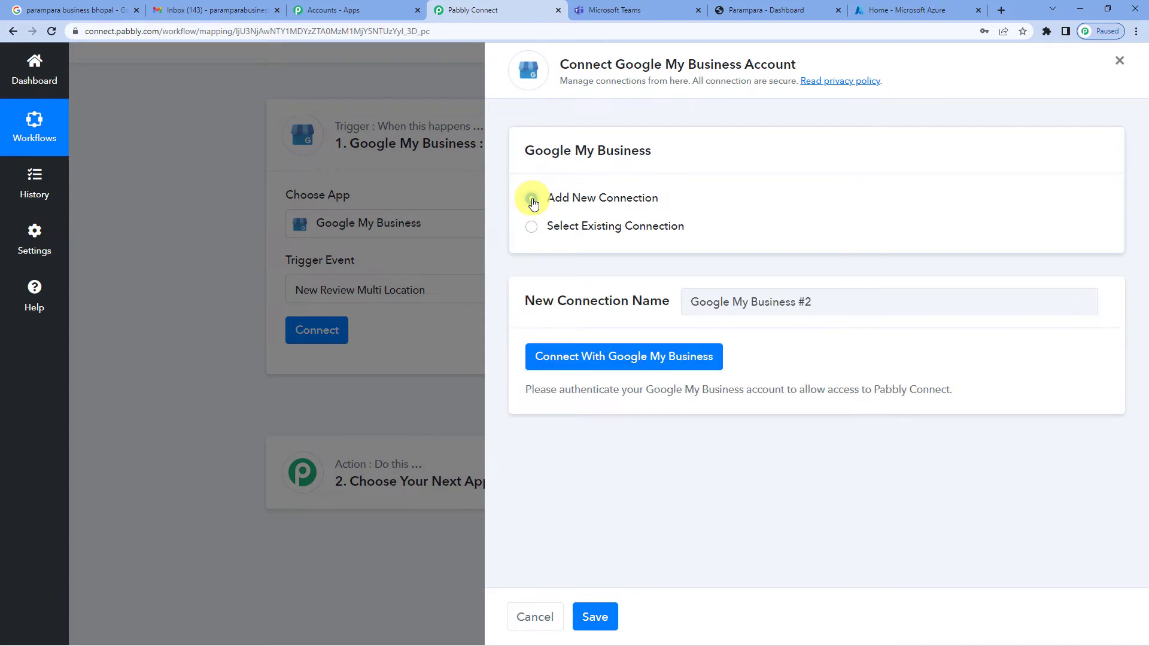
click(583, 364)
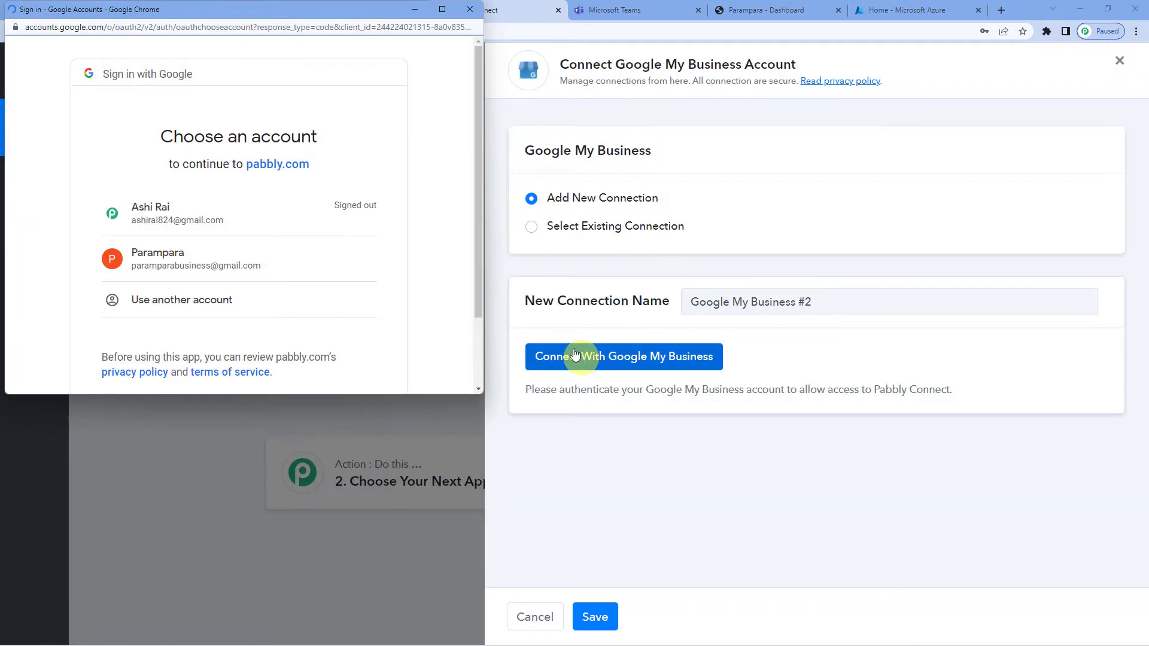
click(175, 262)
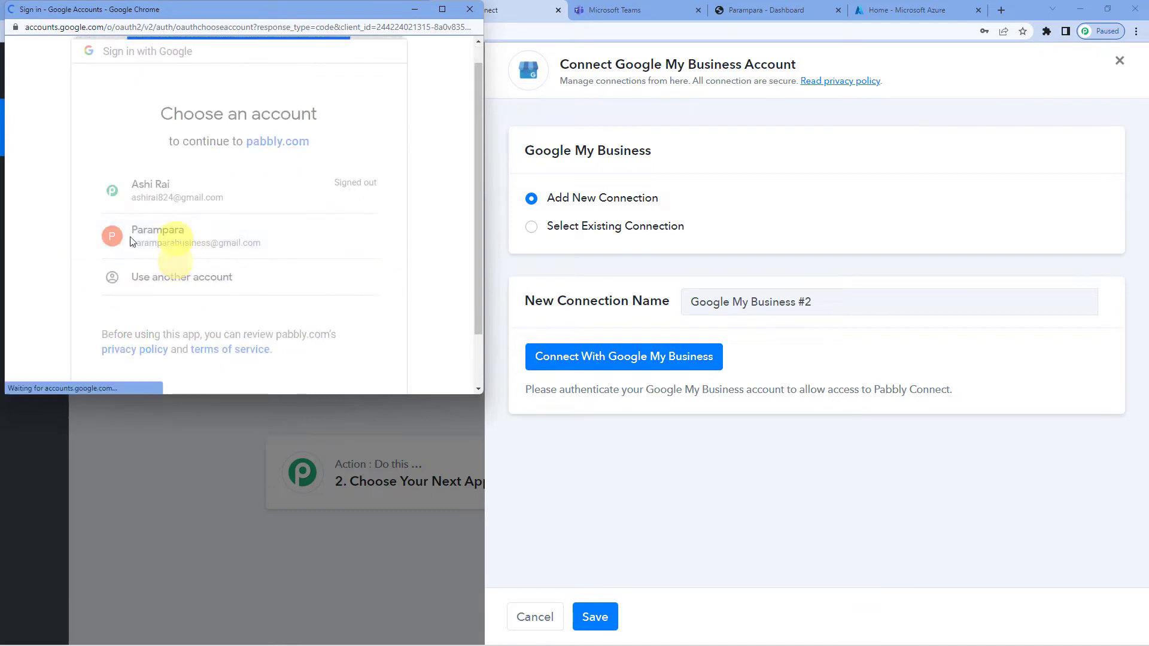
scroll(280, 233, down, 3)
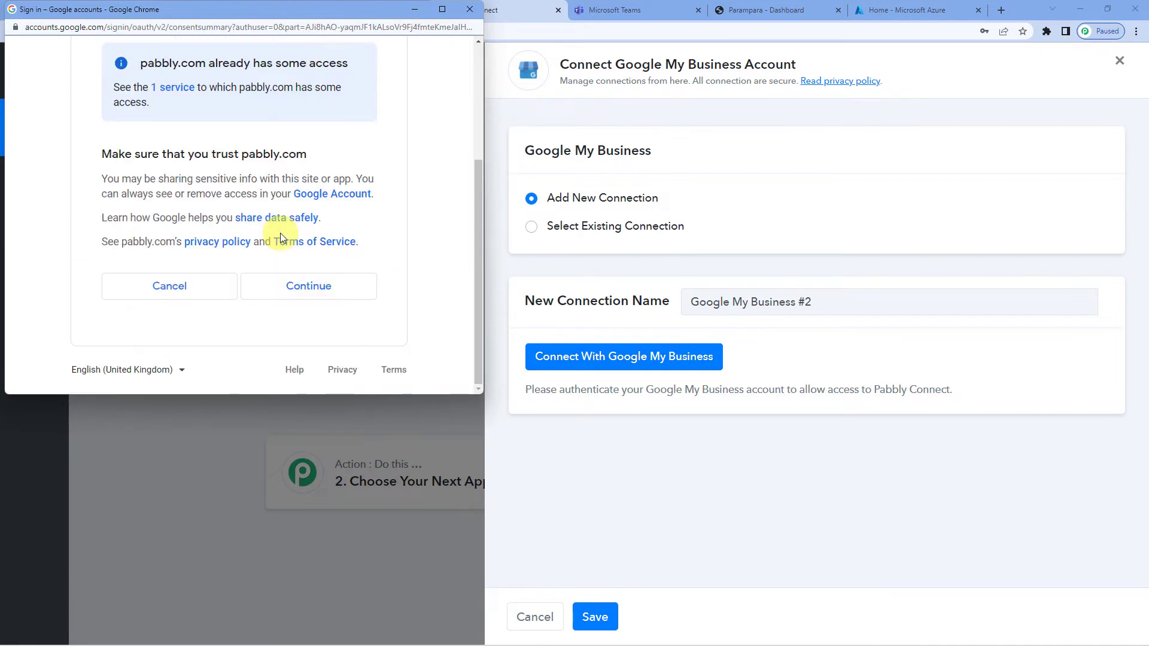
click(278, 290)
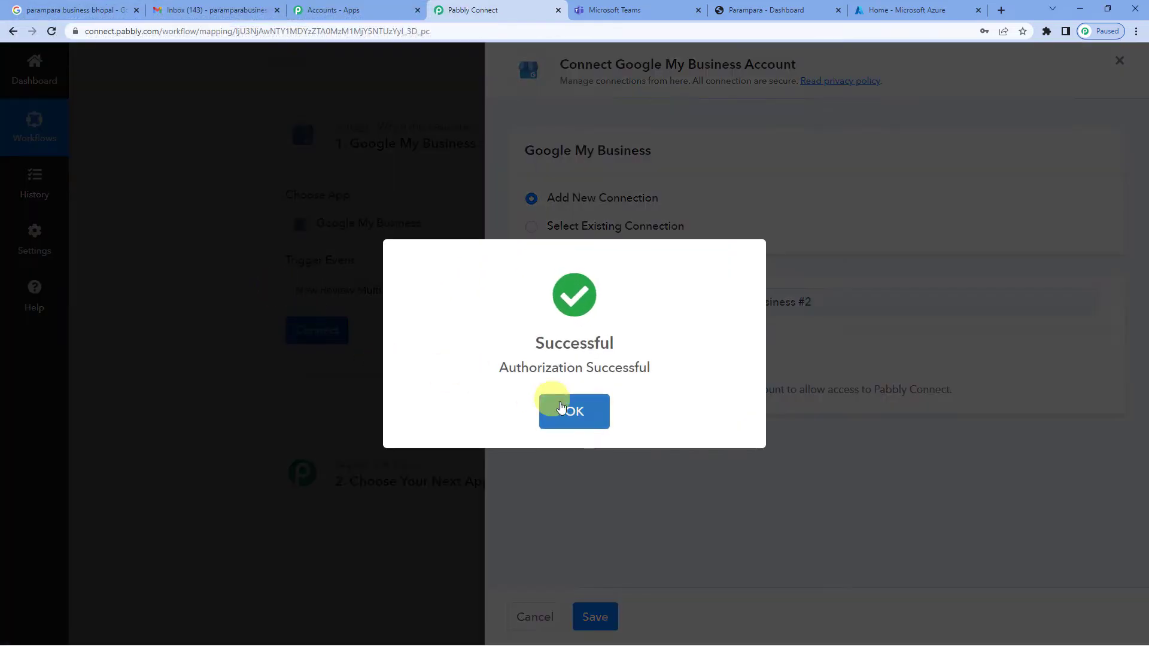
click(565, 404)
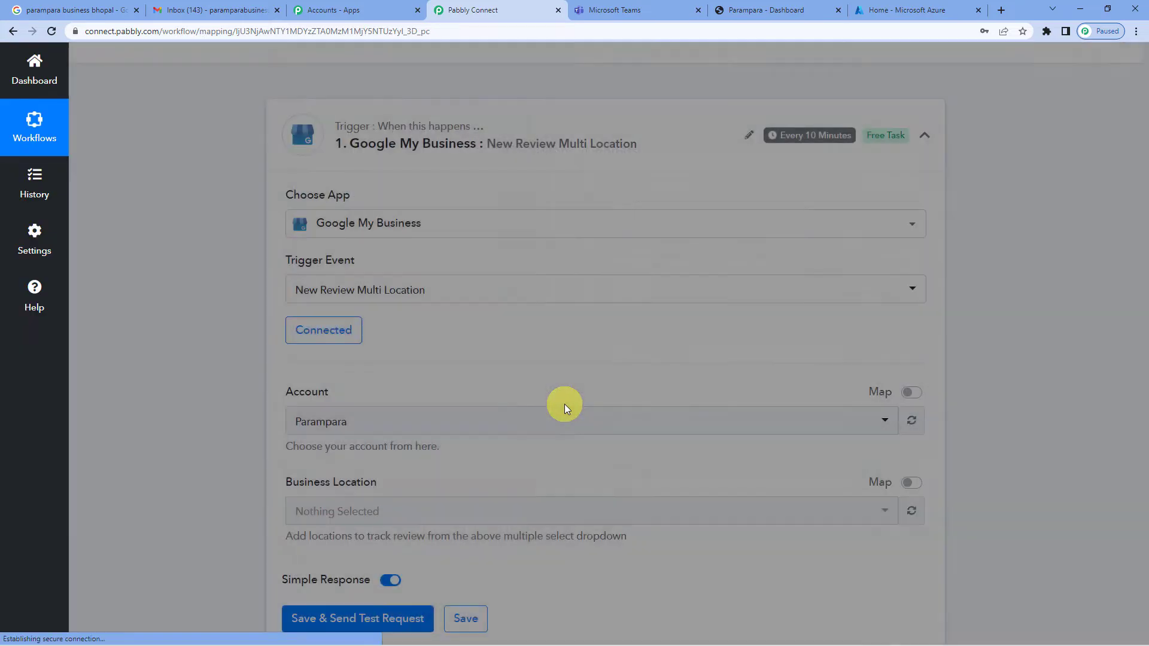
- Select Parampara as the business location whose reviews the trigger tracks
scroll(518, 318, down, 2)
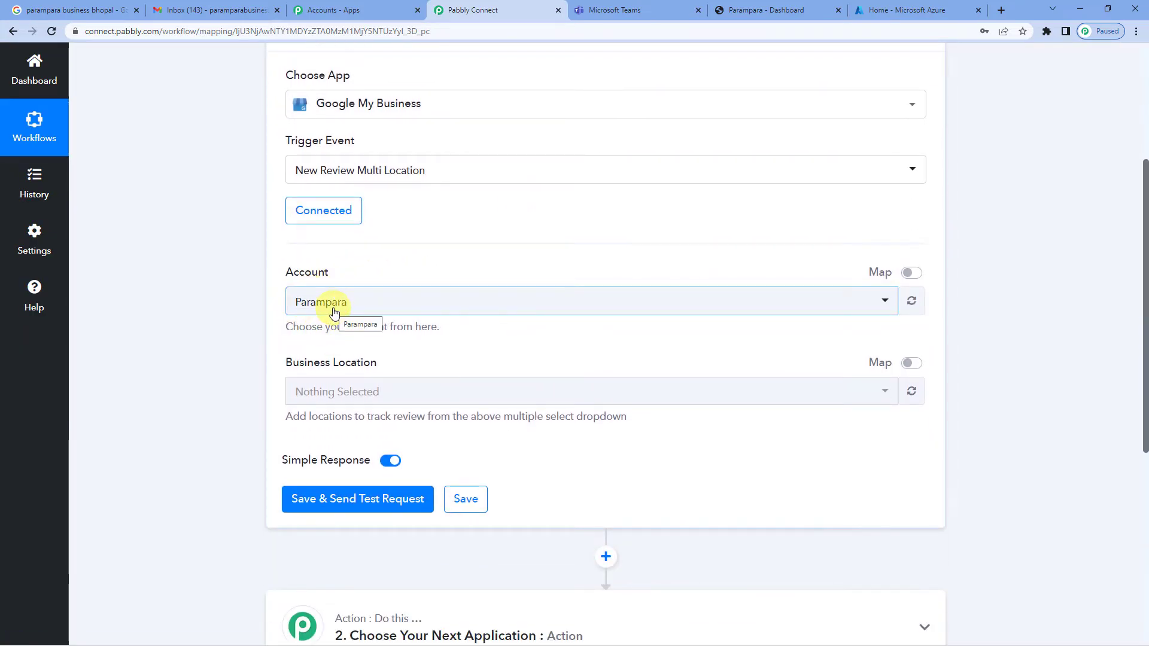
click(359, 396)
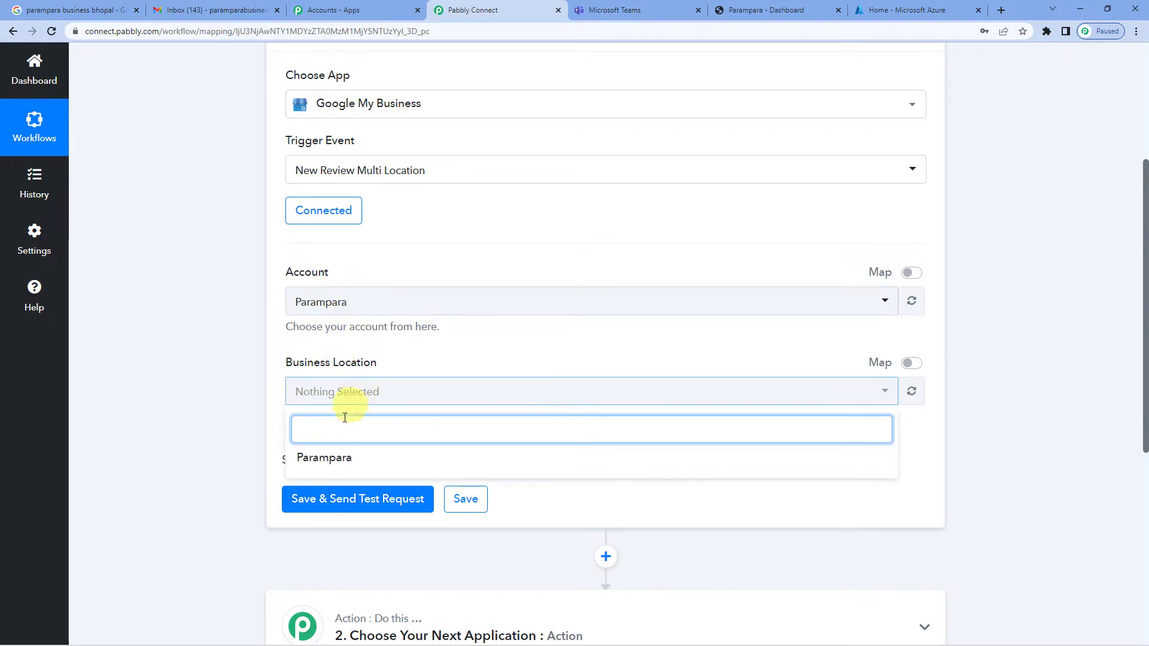
click(334, 463)
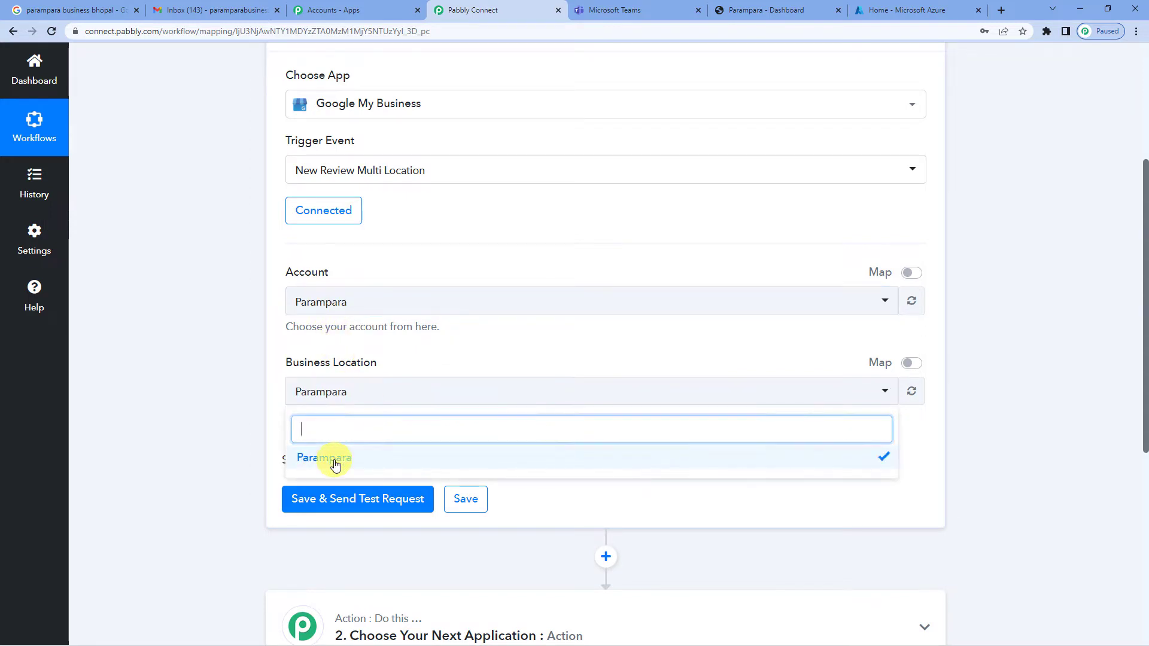
click(341, 394)
click(372, 400)
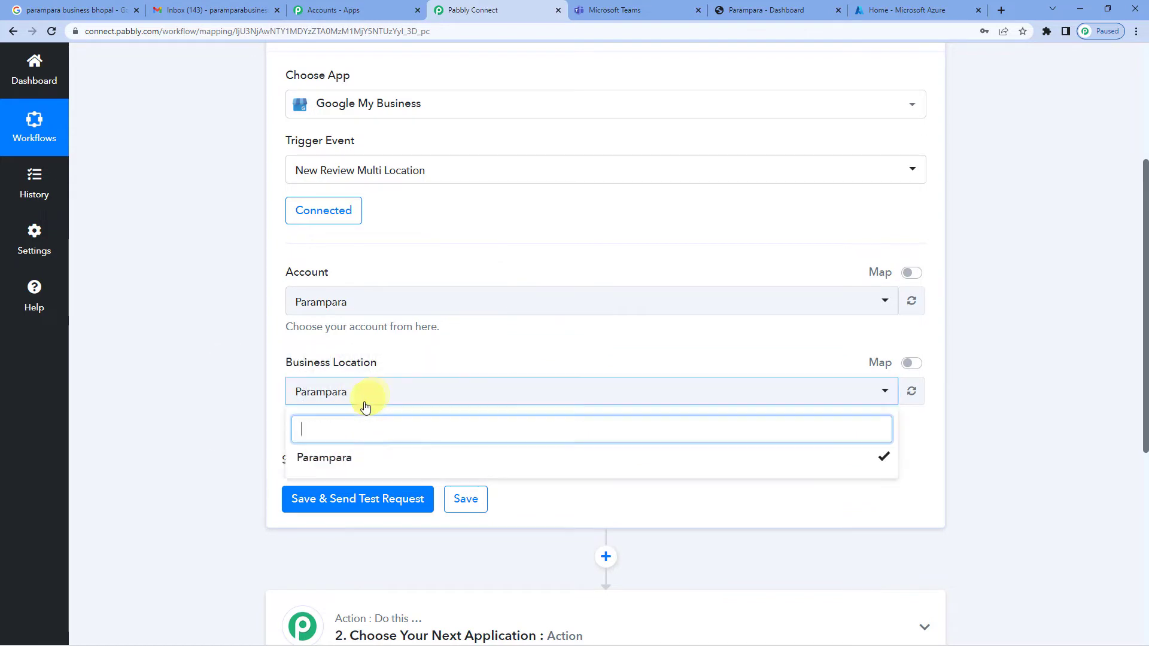
click(338, 462)
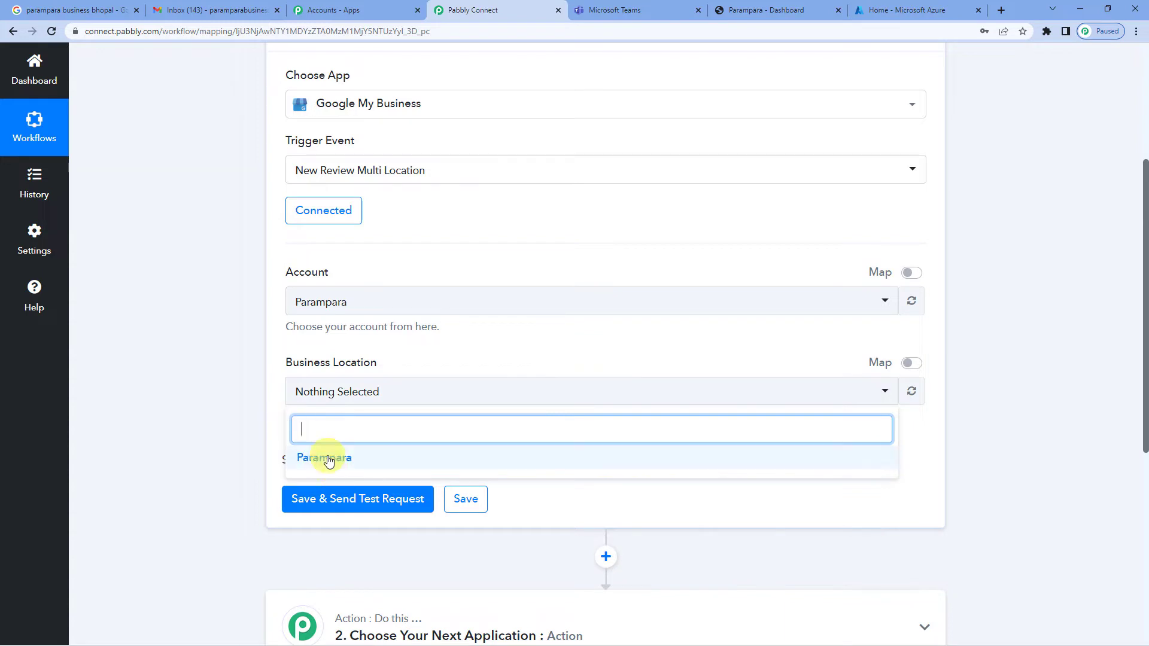
click(328, 459)
click(279, 403)
scroll(278, 403, down, 1)
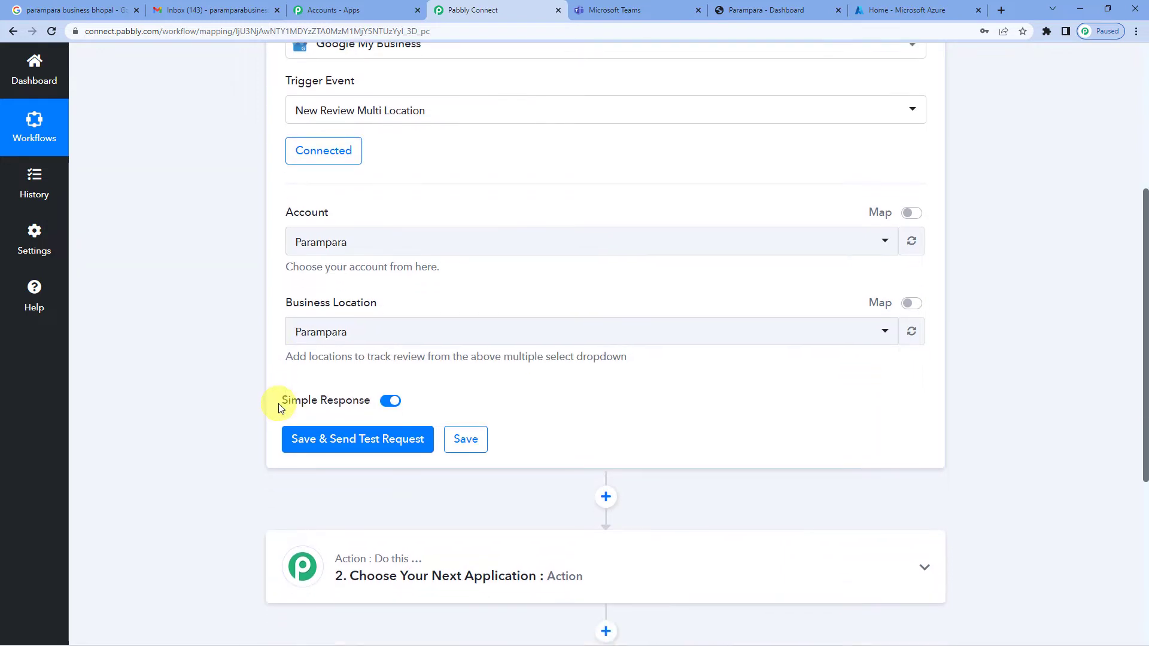
scroll(278, 403, up, 3)
scroll(279, 403, down, 2)
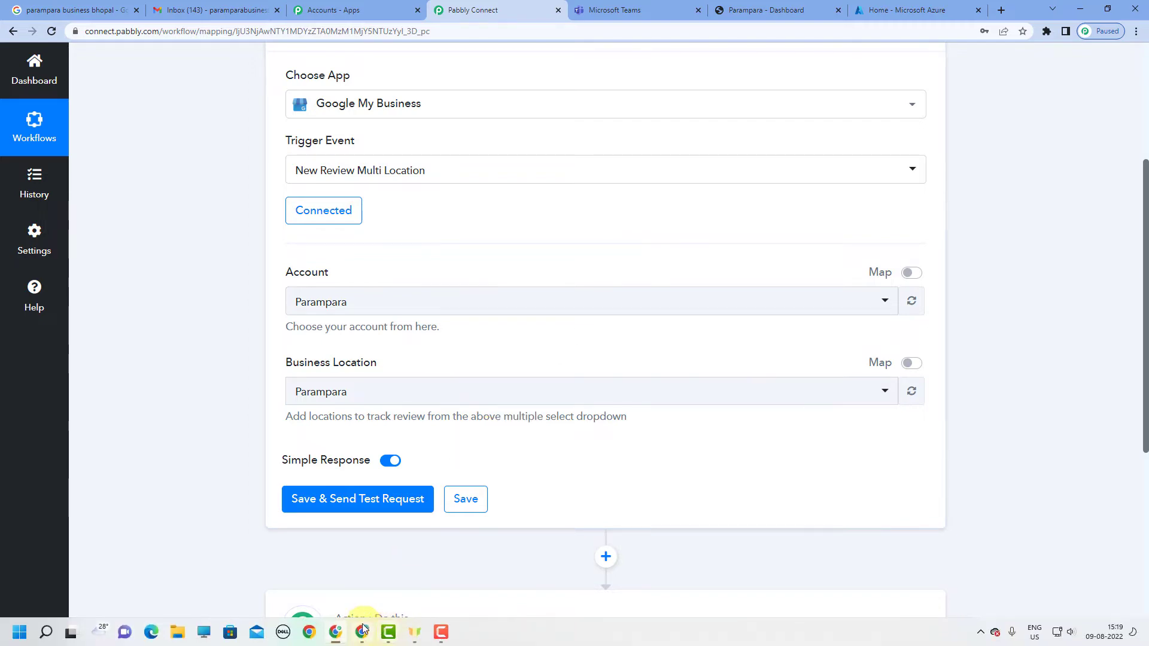
- Switch to the Google Maps window and examine Parampara's business listing, its review section and the blank review form
mouse_move(363, 630)
click(362, 572)
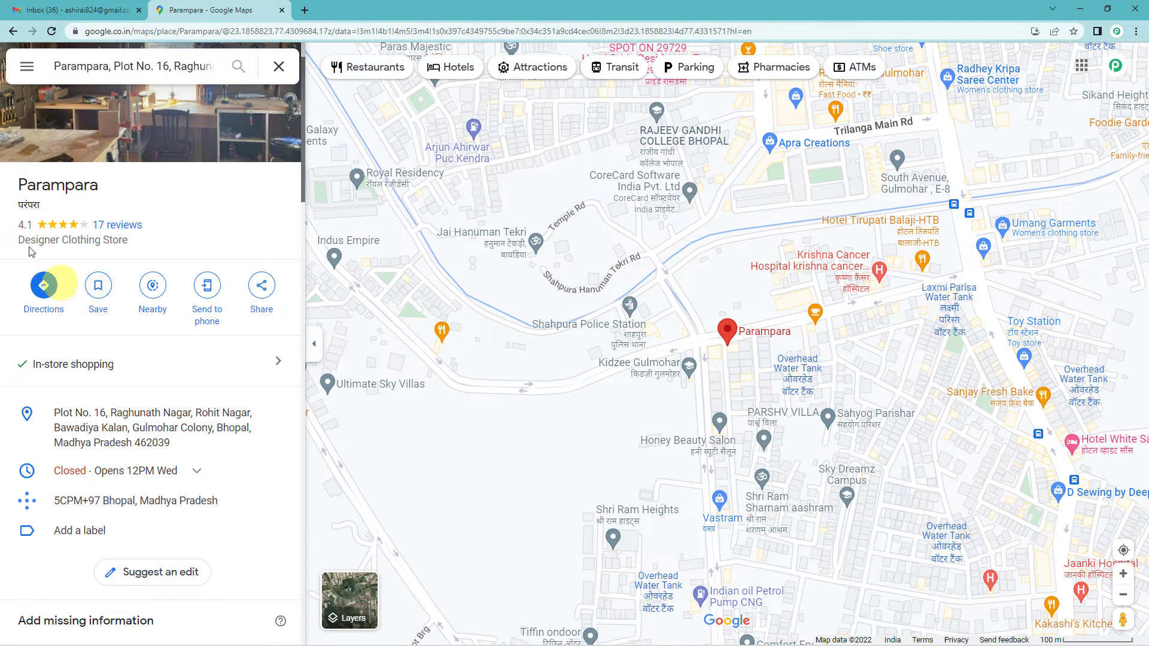
scroll(123, 371, down, 5)
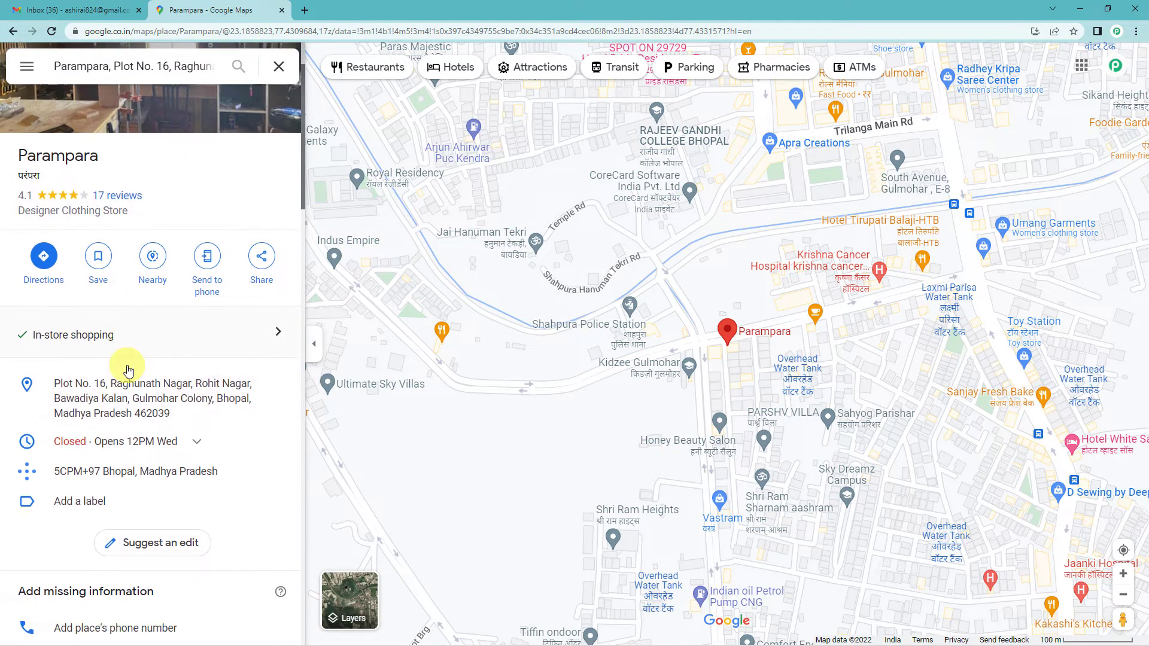
scroll(131, 407, down, 6)
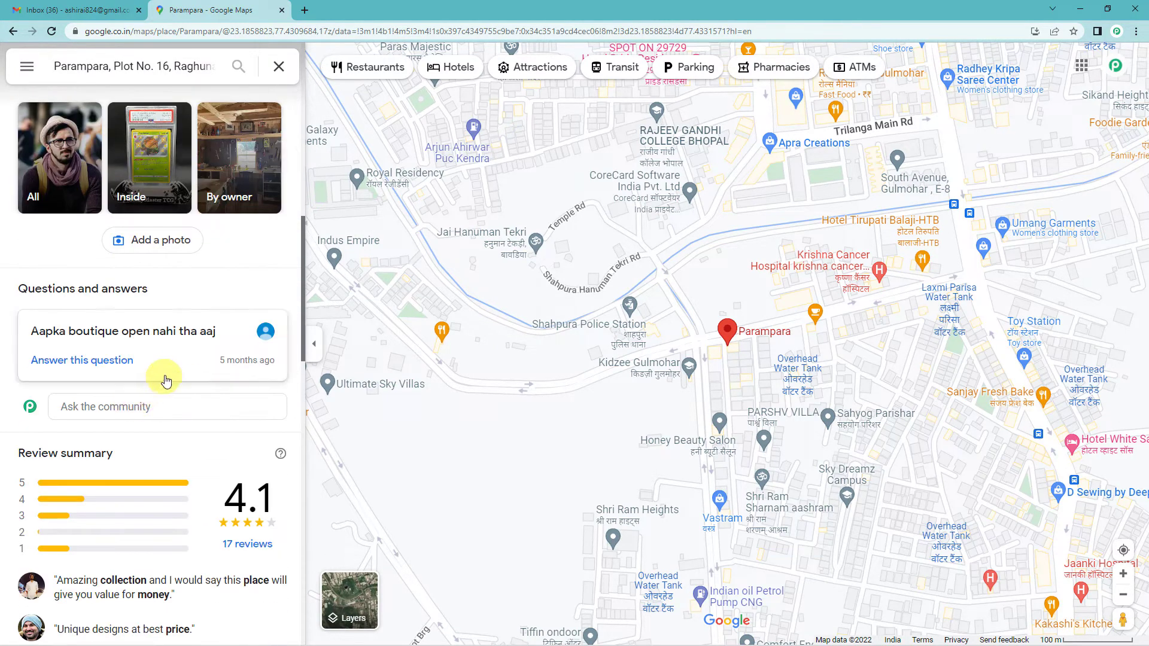
scroll(176, 372, down, 6)
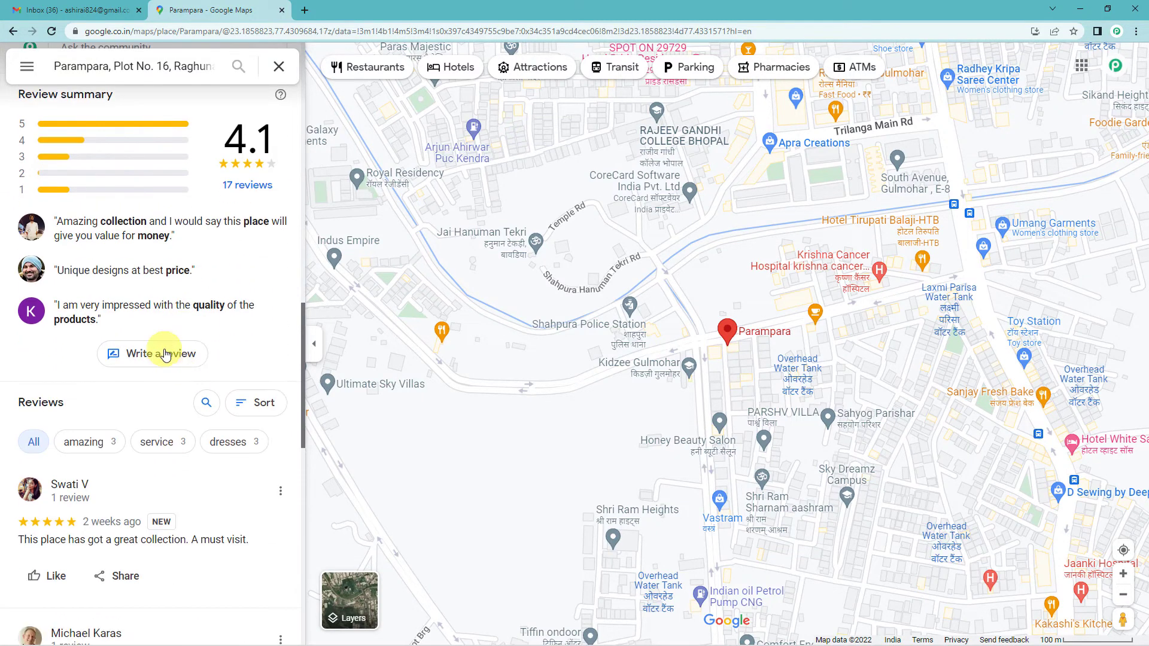
click(166, 356)
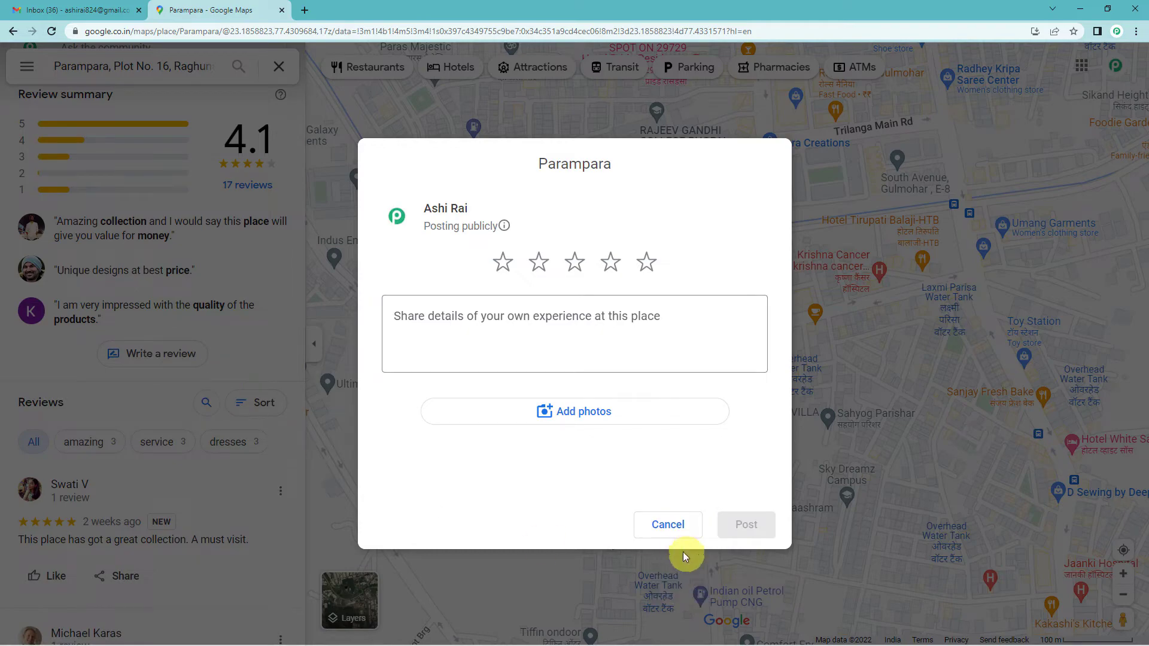
click(676, 526)
scroll(142, 475, up, 15)
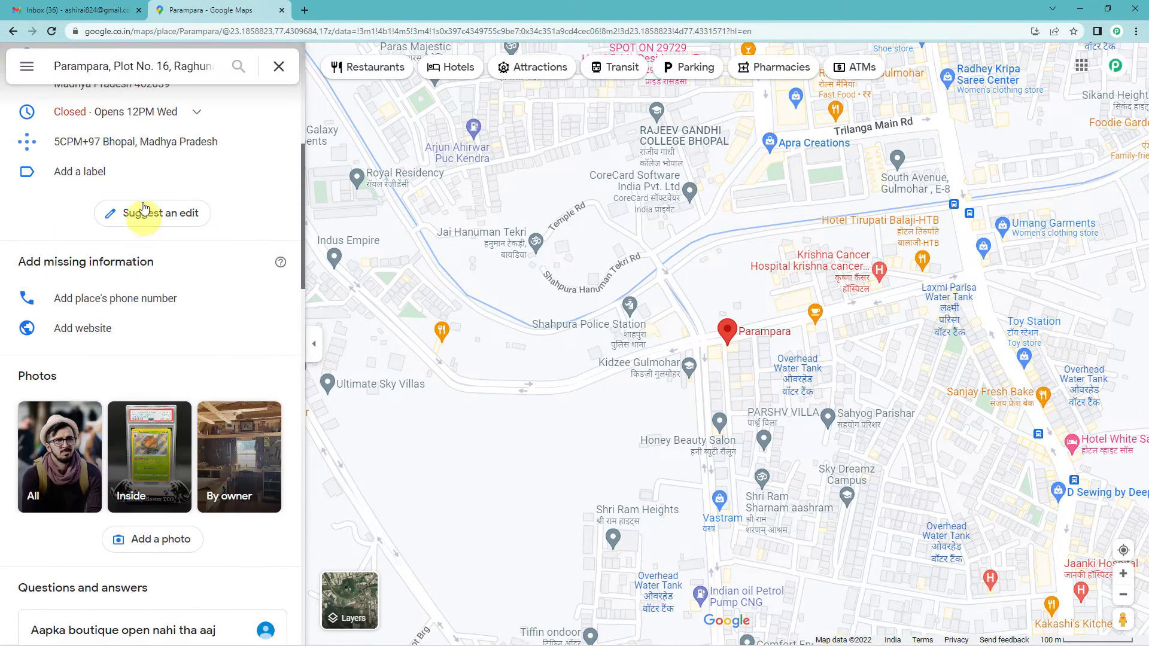
scroll(129, 185, up, 1)
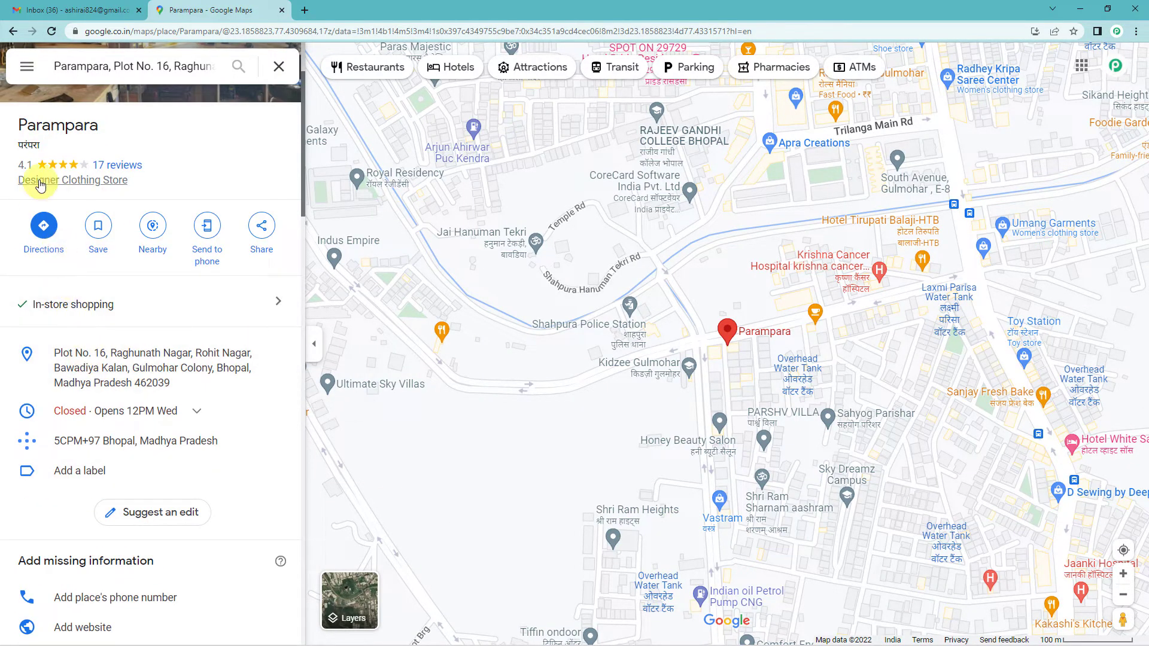
scroll(128, 384, down, 10)
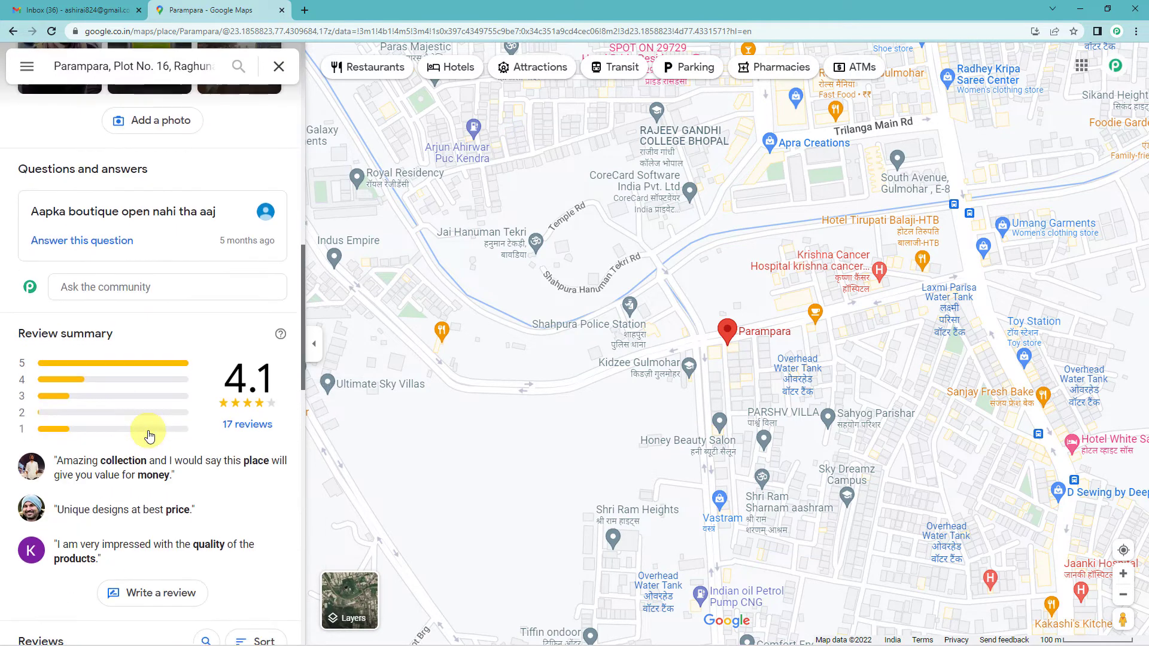
- Post a four-star review of Parampara with the text "Beautiful designs!" and decline the Local Guides invitation
scroll(159, 416, down, 6)
click(136, 235)
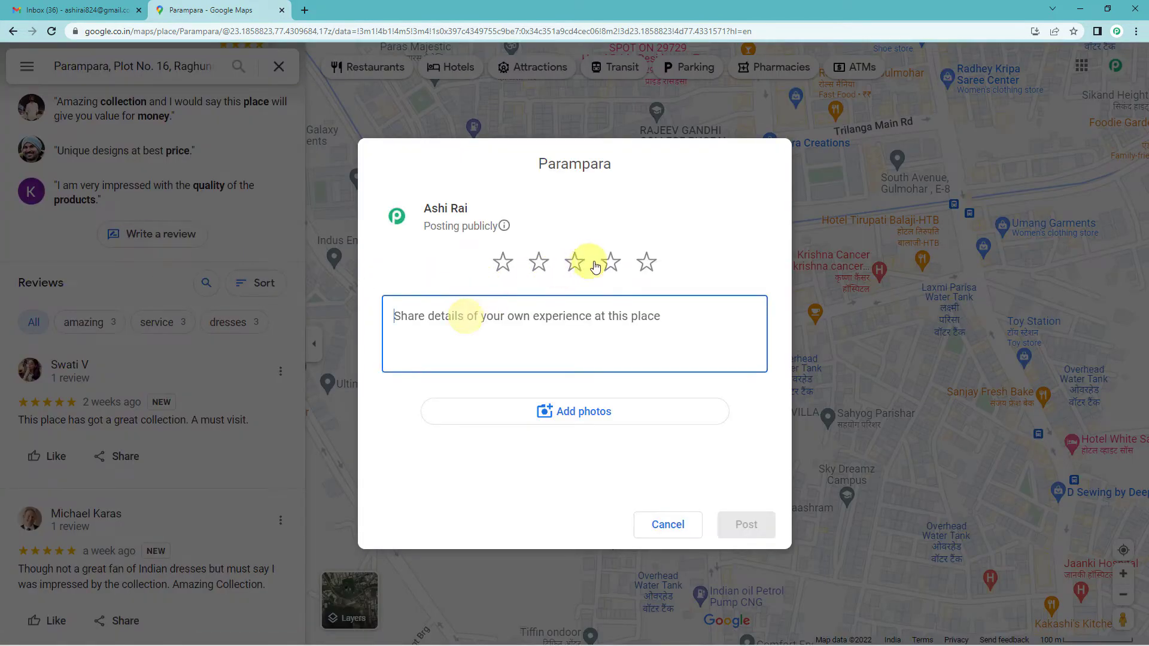
click(614, 271)
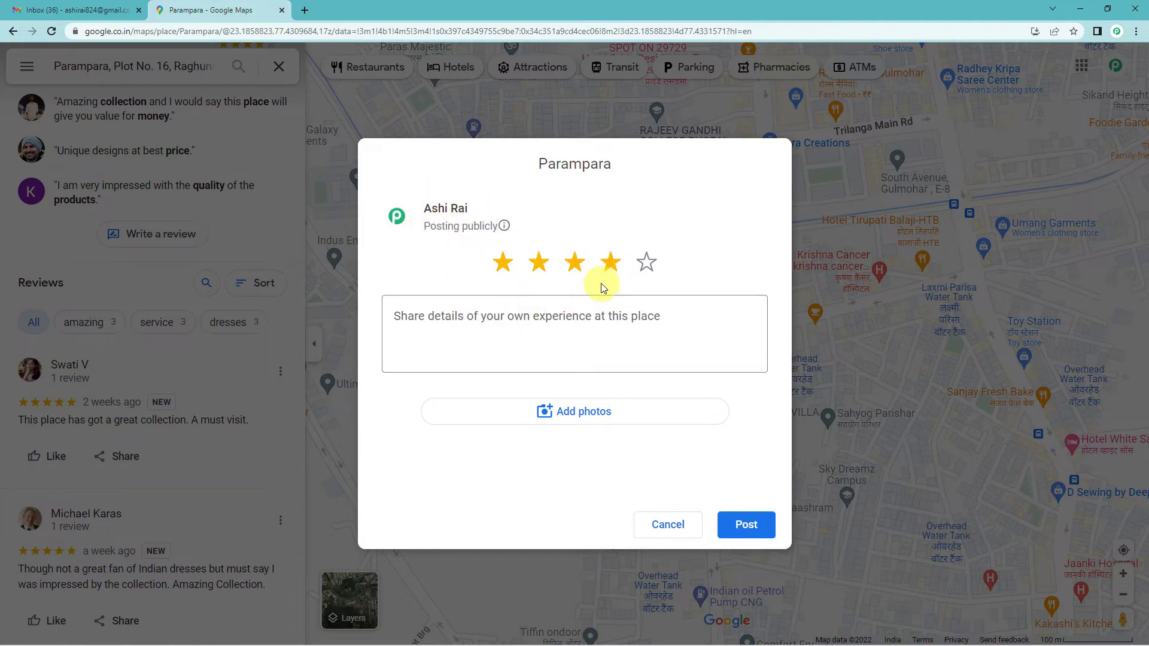
click(548, 333)
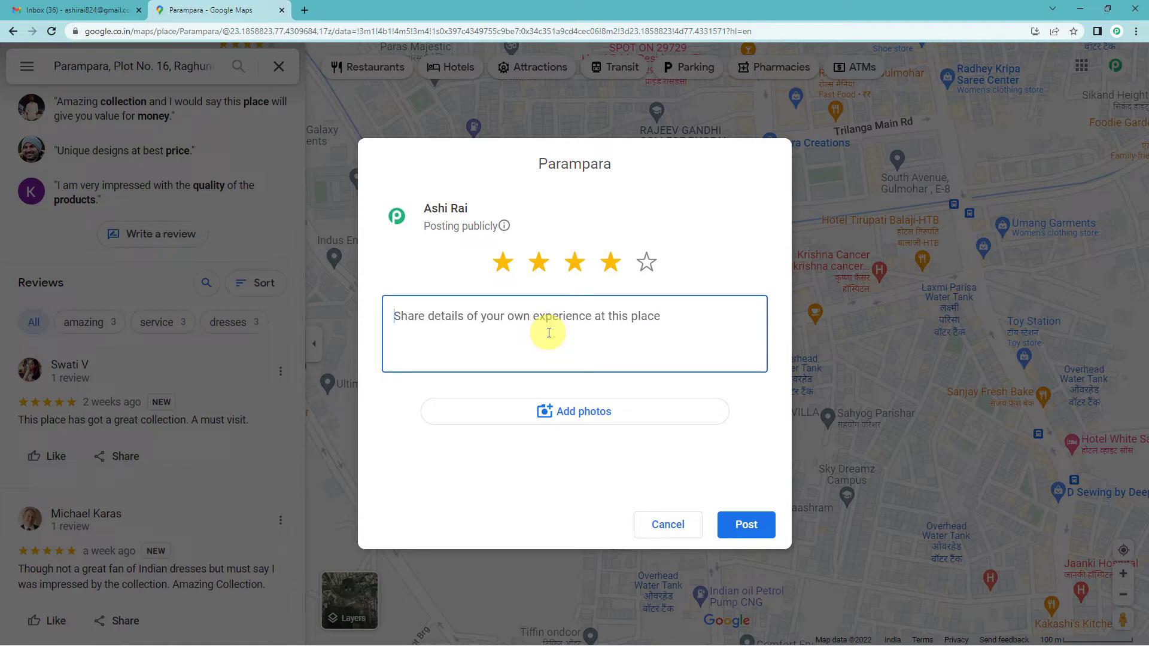
text(Beautifyl designs)
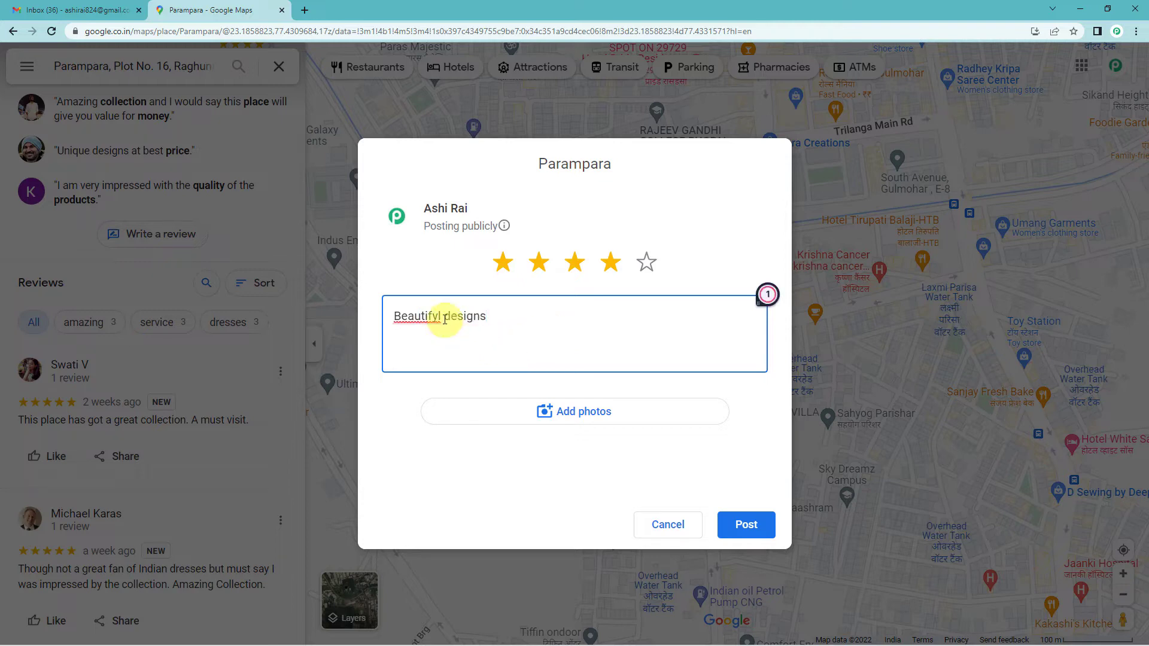
mouse_move(422, 315)
click(429, 357)
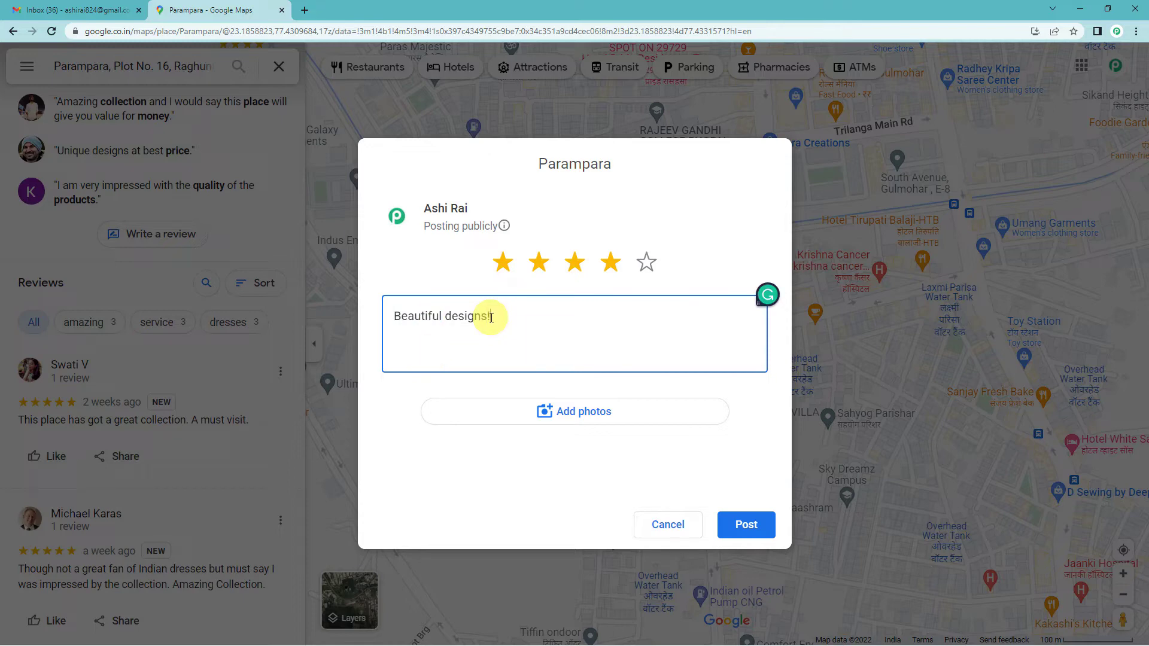
click(755, 531)
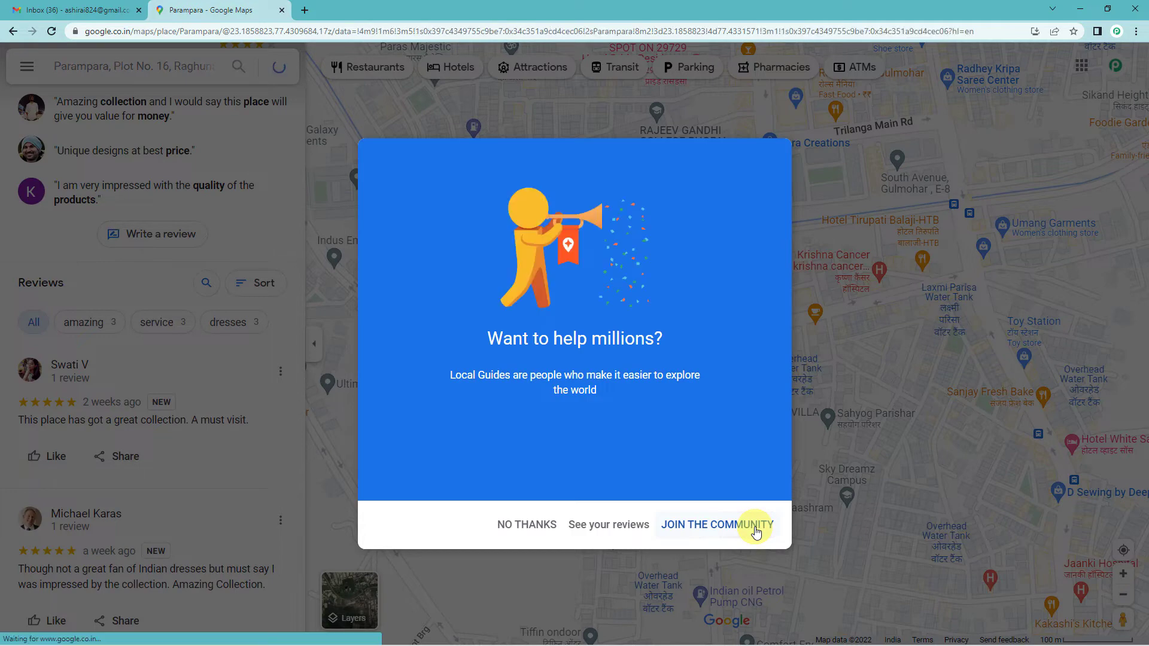
click(509, 524)
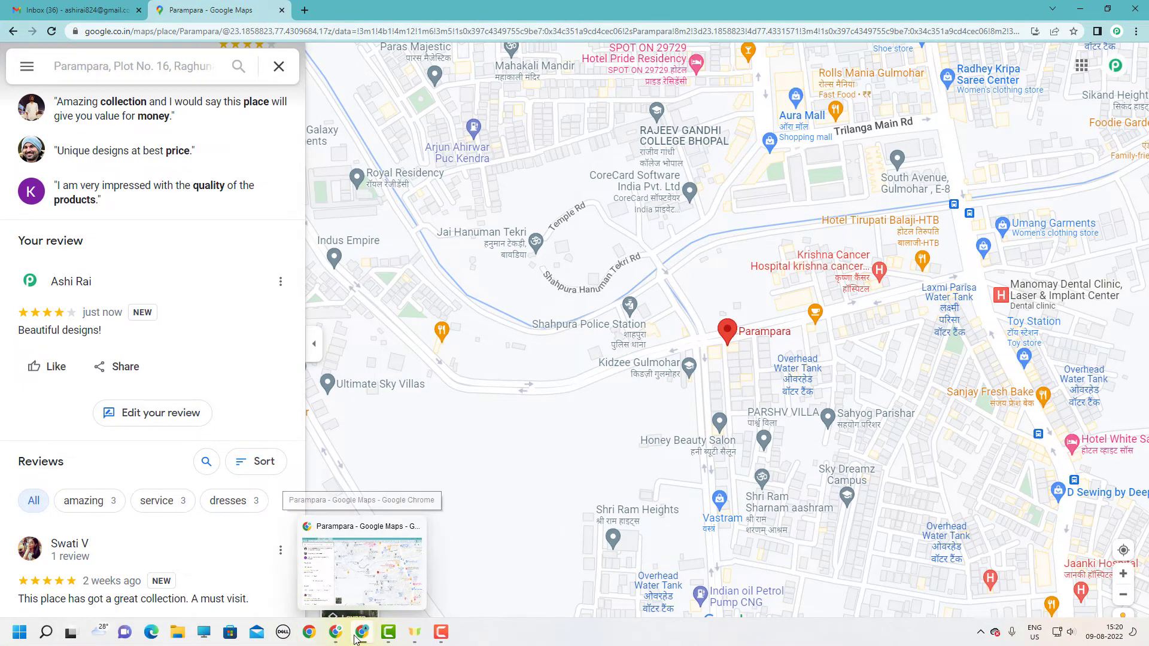
- Switch back to the Pabbly Connect workflow, save the Google My Business trigger and send its test request
click(335, 632)
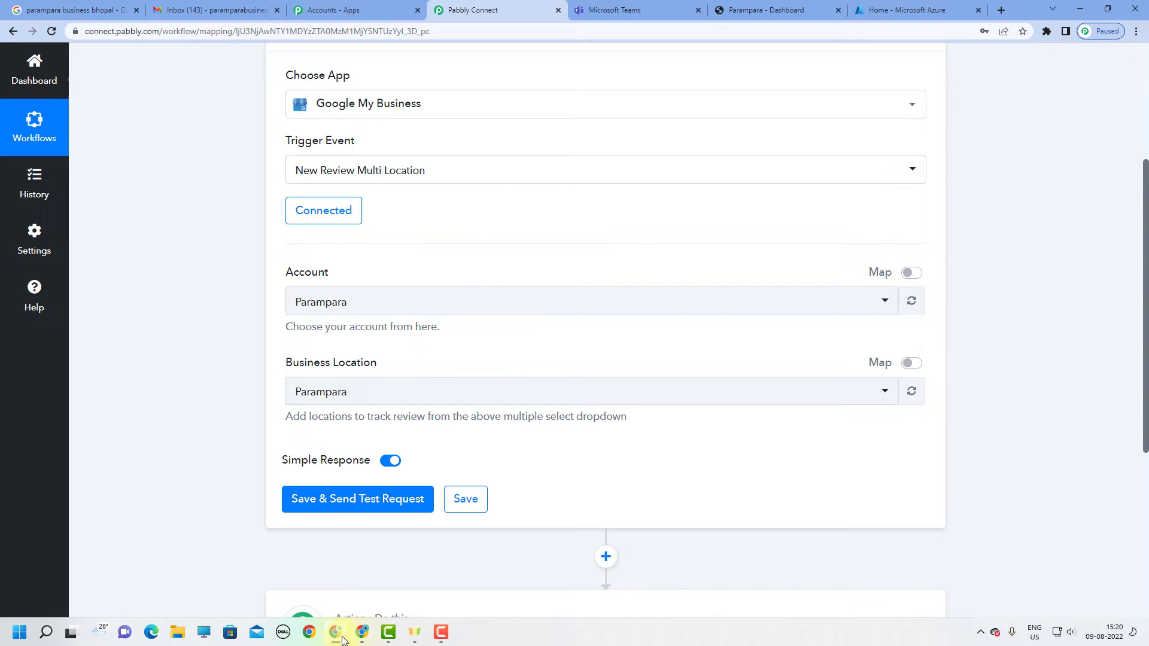
click(334, 497)
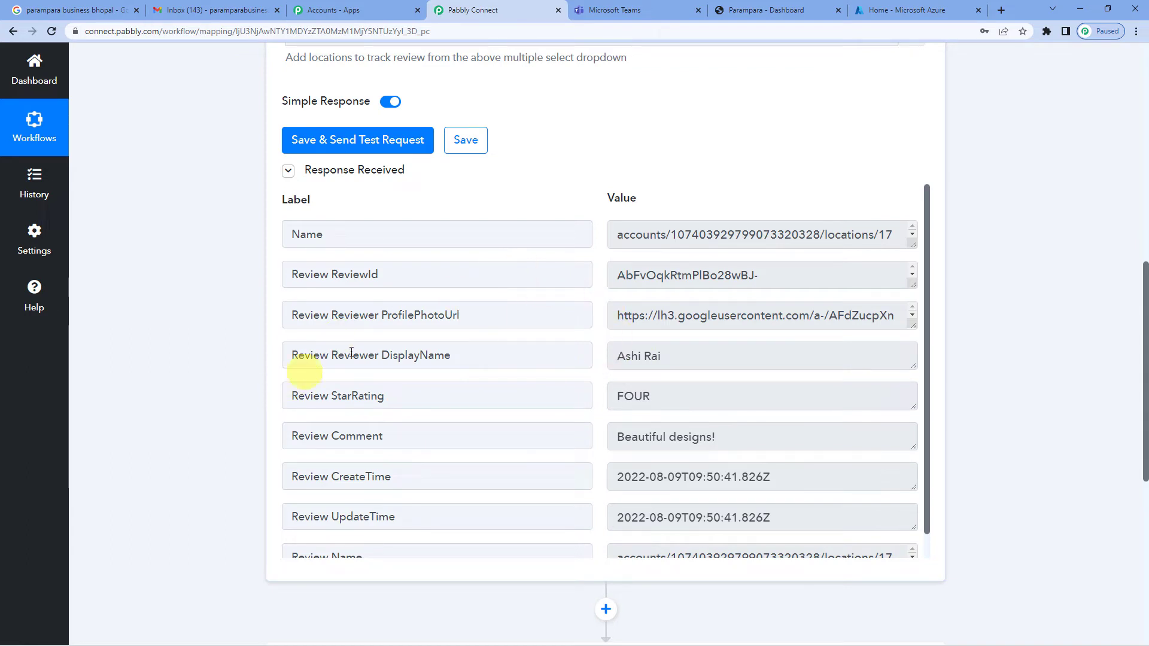
- Examine the reviewer display name, star rating and comment in the trigger's received response, and look over the trigger settings
scroll(461, 293, down, 1)
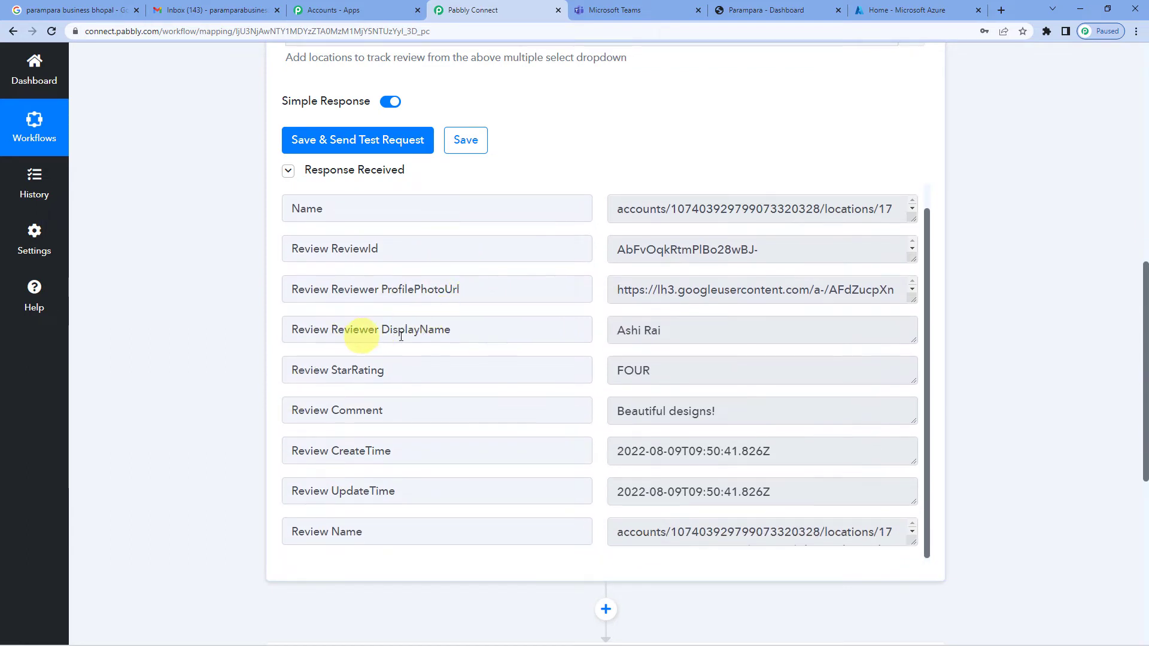
drag(617, 331, 685, 327)
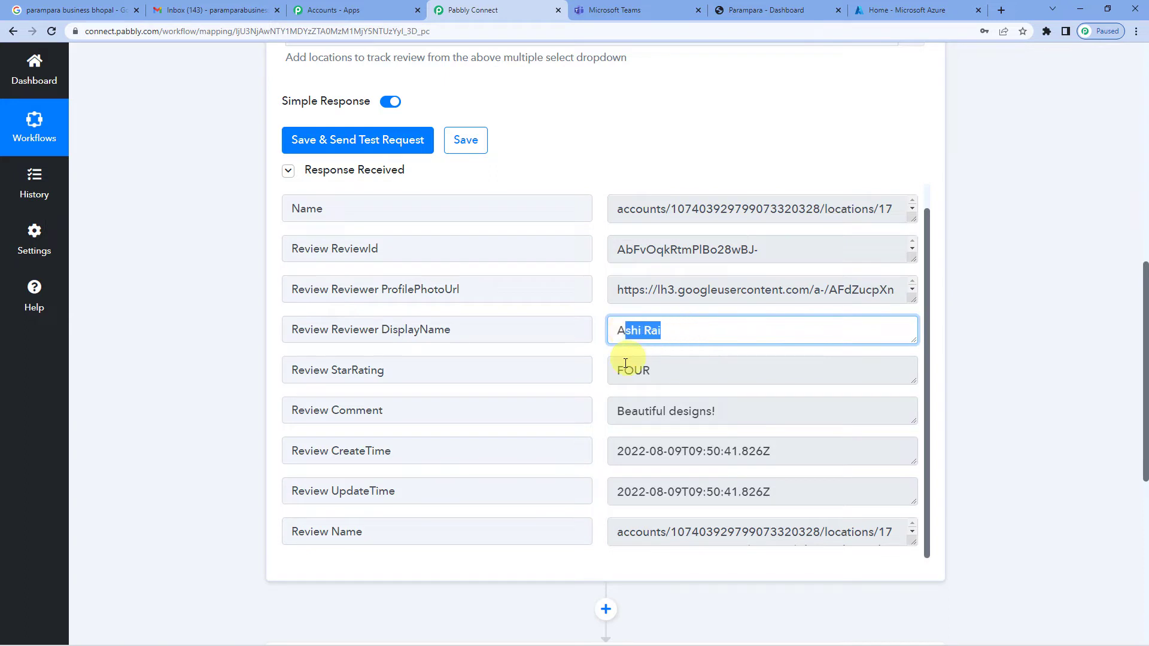
drag(618, 370, 672, 367)
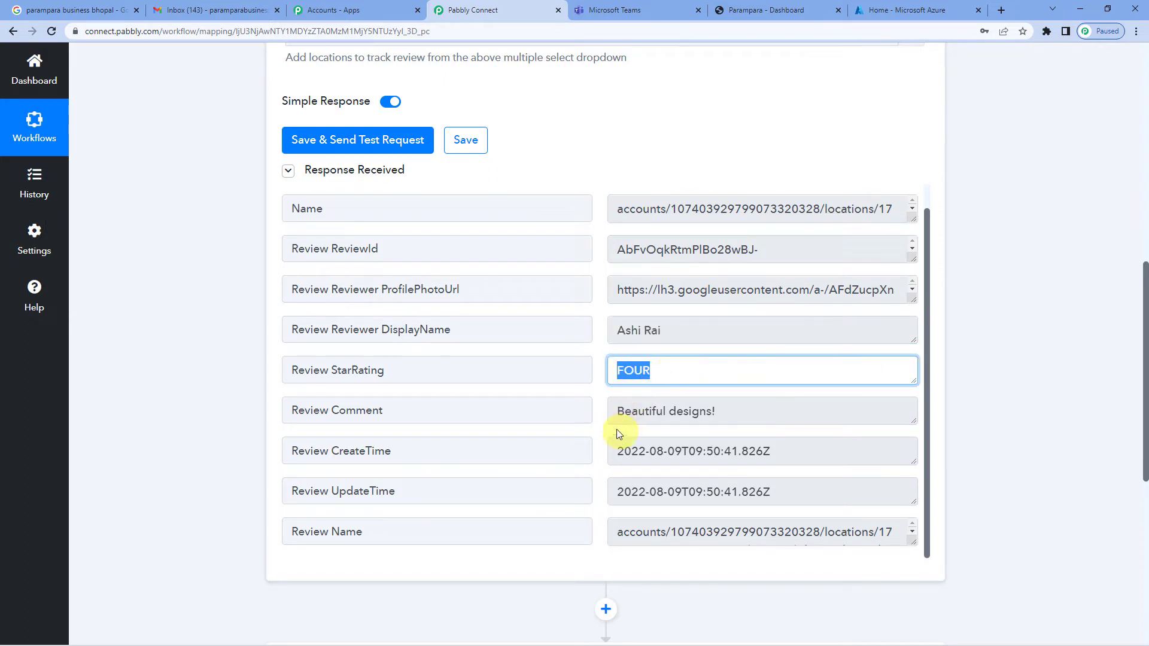
drag(613, 413, 744, 405)
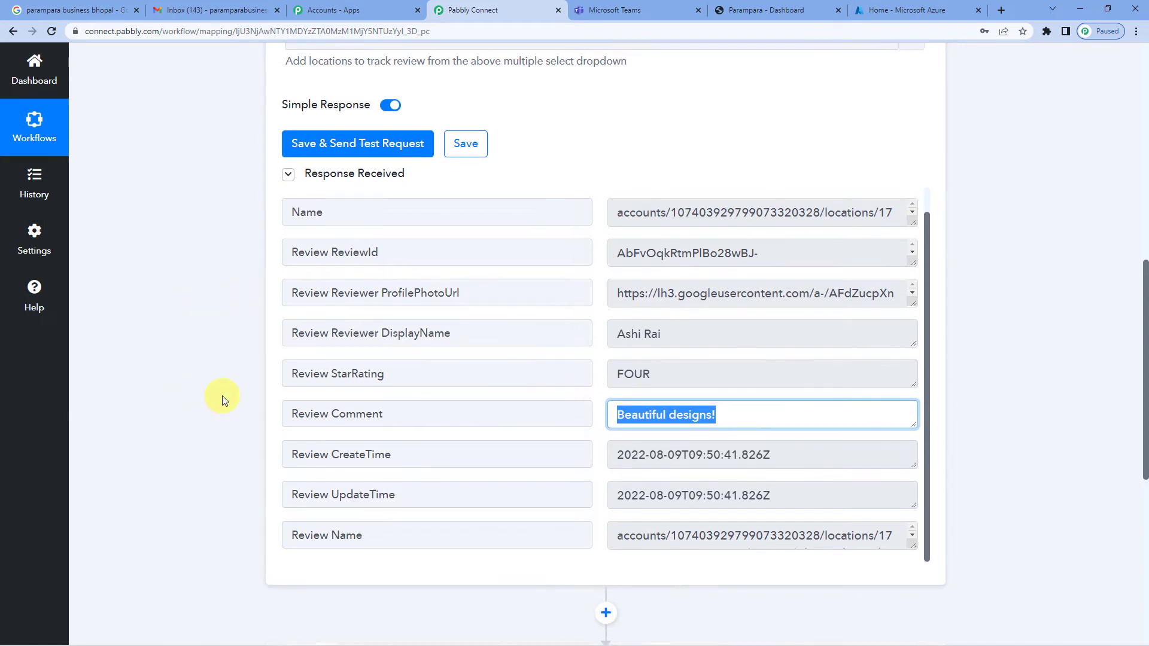
scroll(222, 395, up, 8)
scroll(220, 386, up, 1)
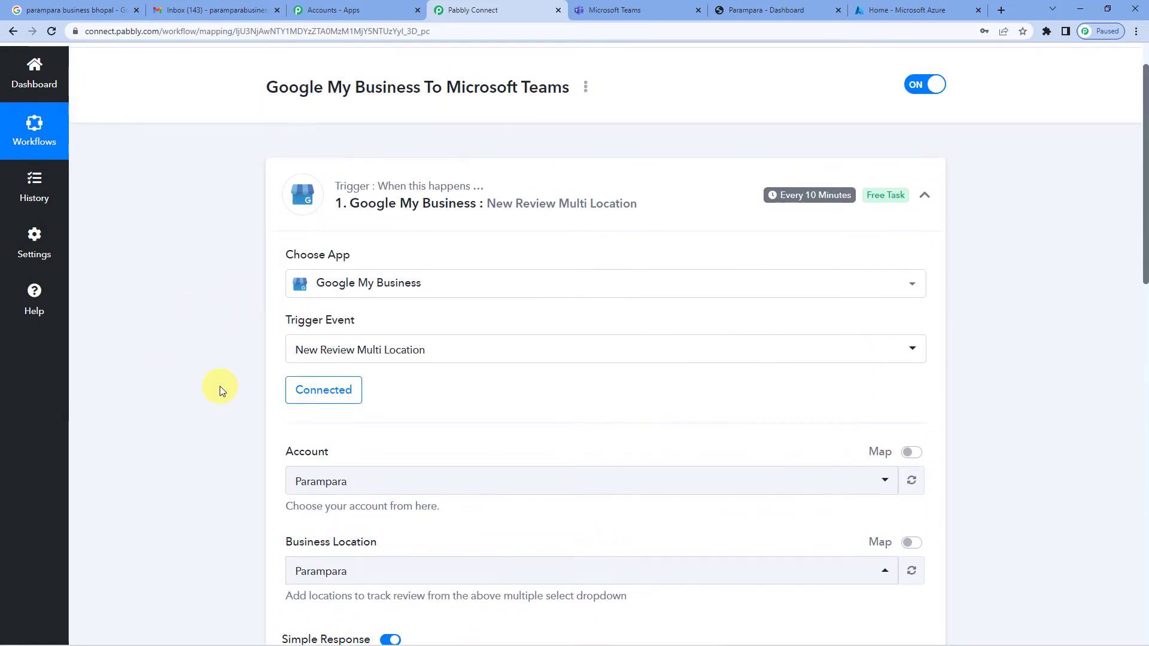
scroll(346, 379, down, 8)
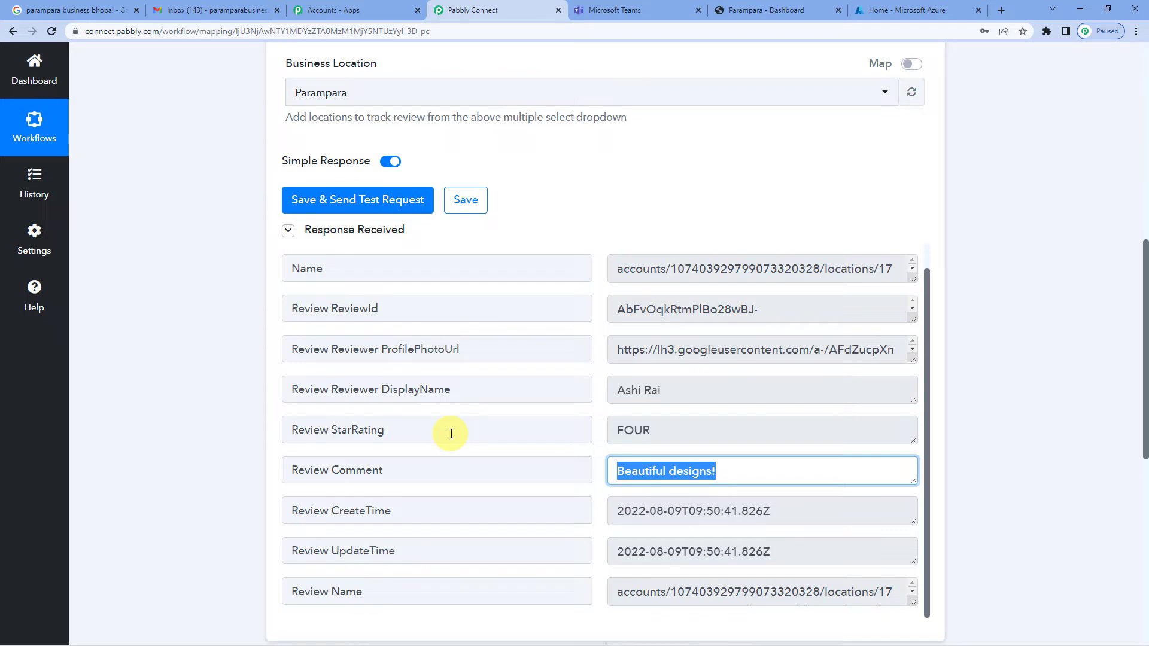
click(569, 453)
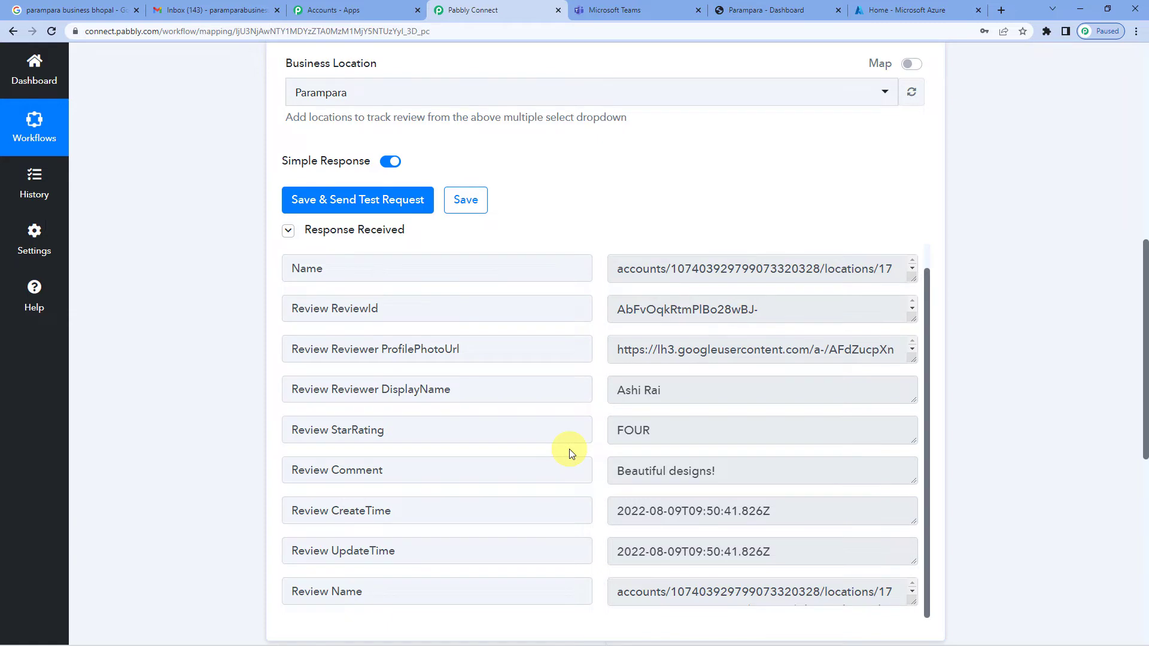
- Choose Microsoft Teams as the action app with Send Message in a Channel as the action event
scroll(329, 423, down, 3)
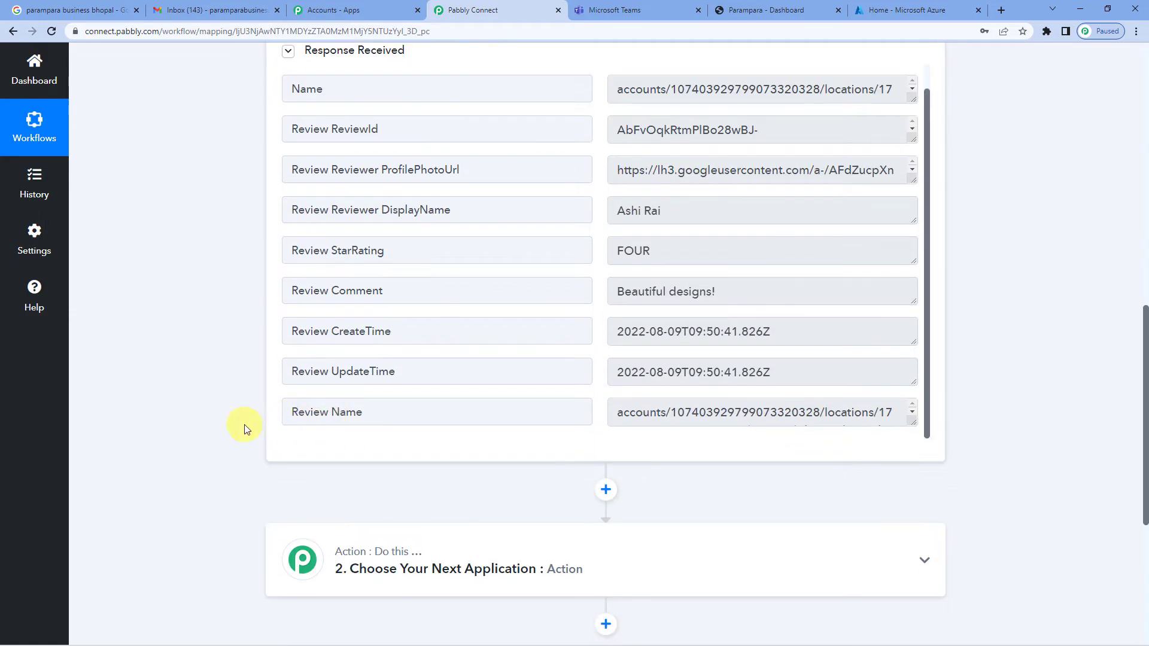
scroll(244, 422, down, 2)
scroll(470, 435, down, 1)
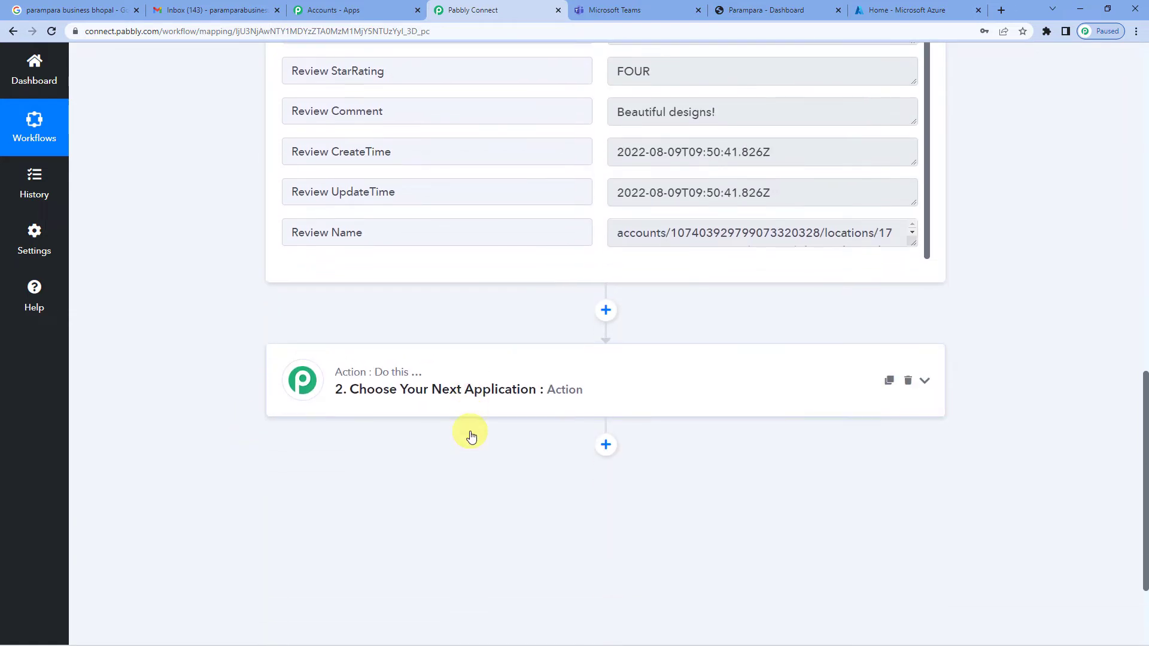
click(493, 390)
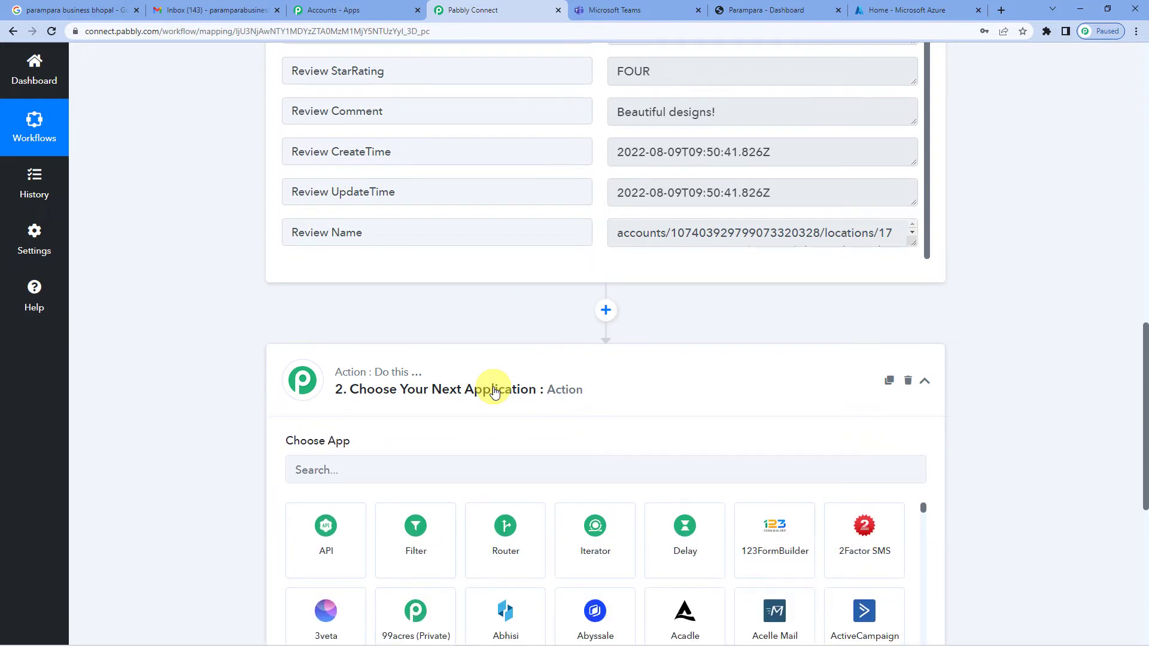
scroll(517, 454, down, 1)
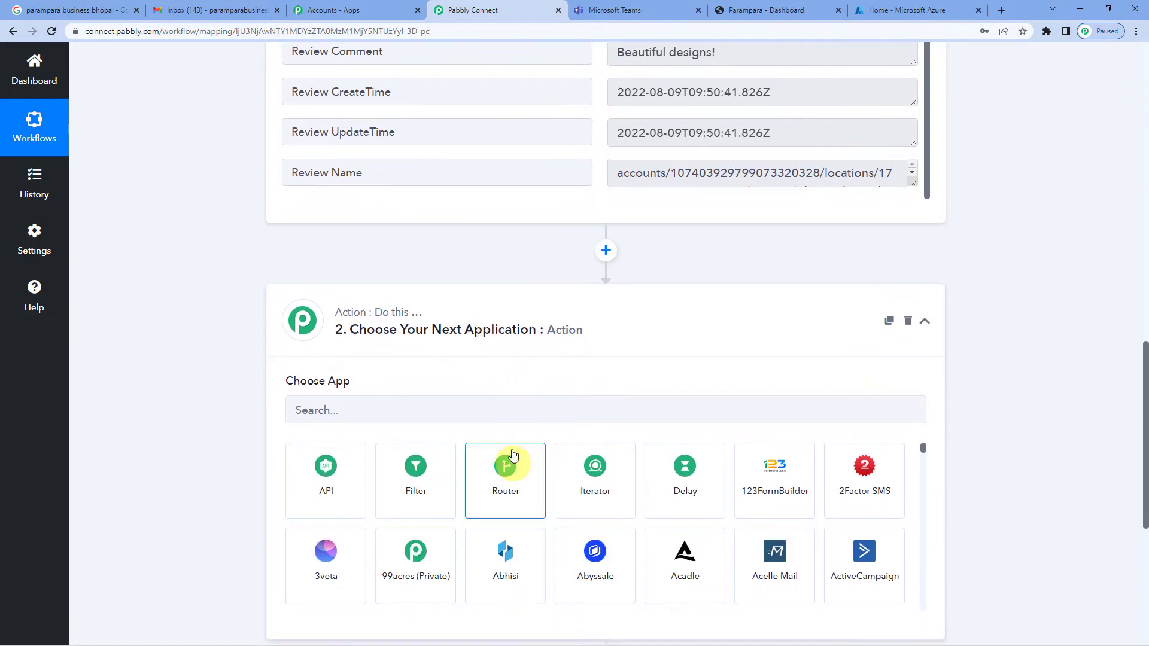
click(515, 414)
text(micro)
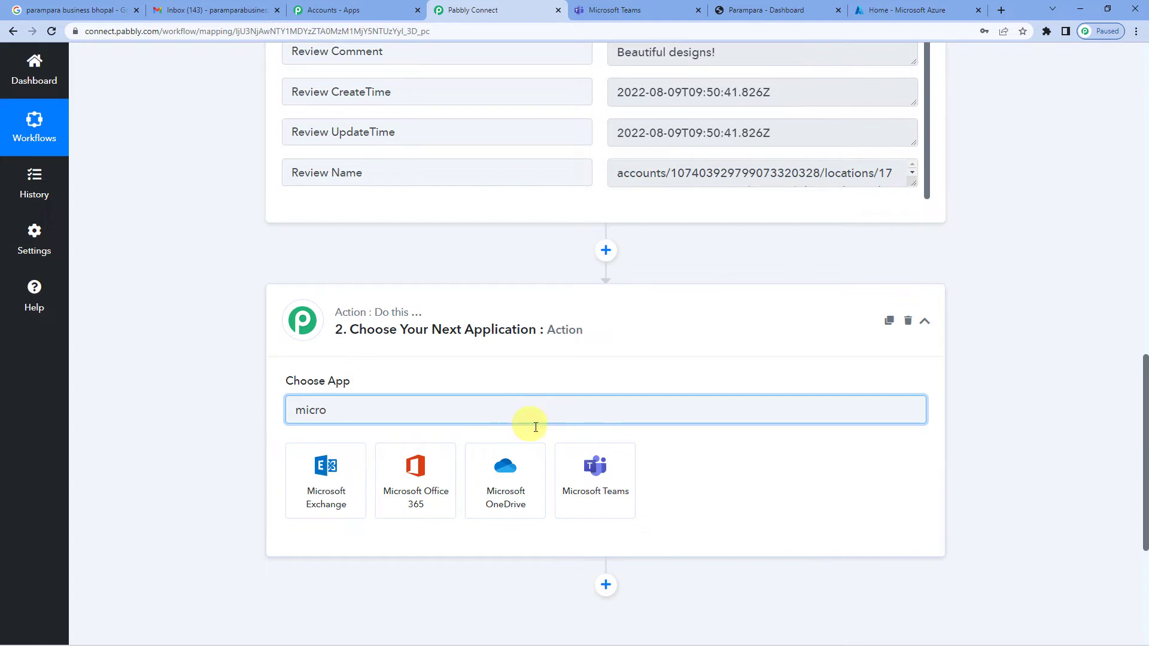
click(582, 475)
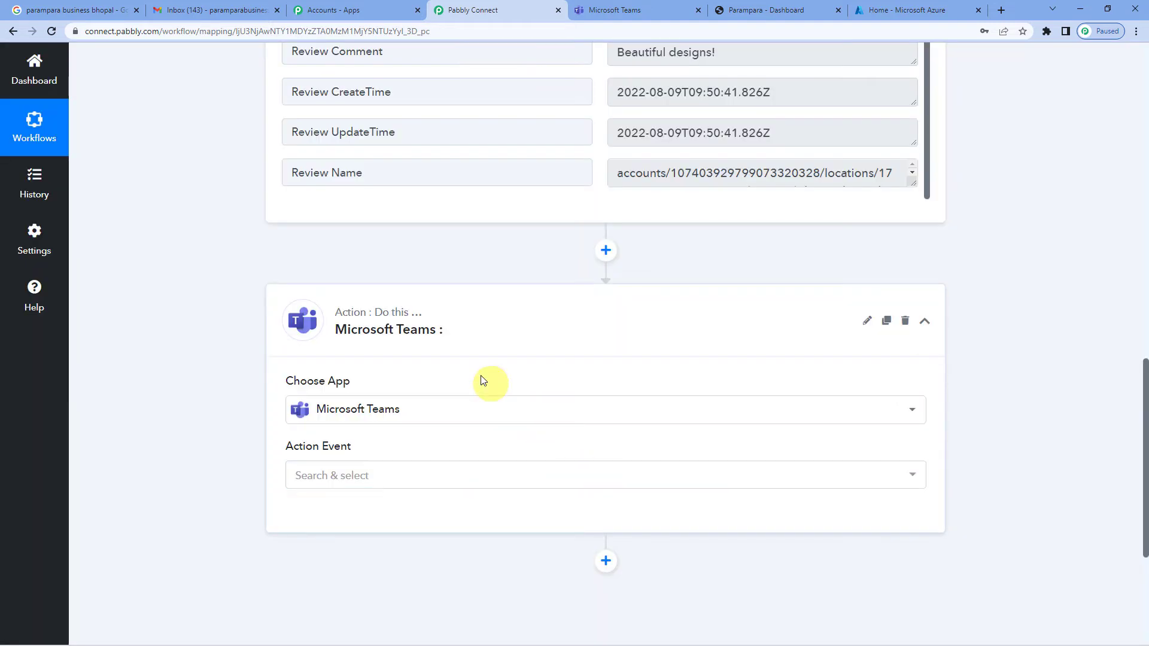
scroll(419, 380, down, 2)
click(375, 360)
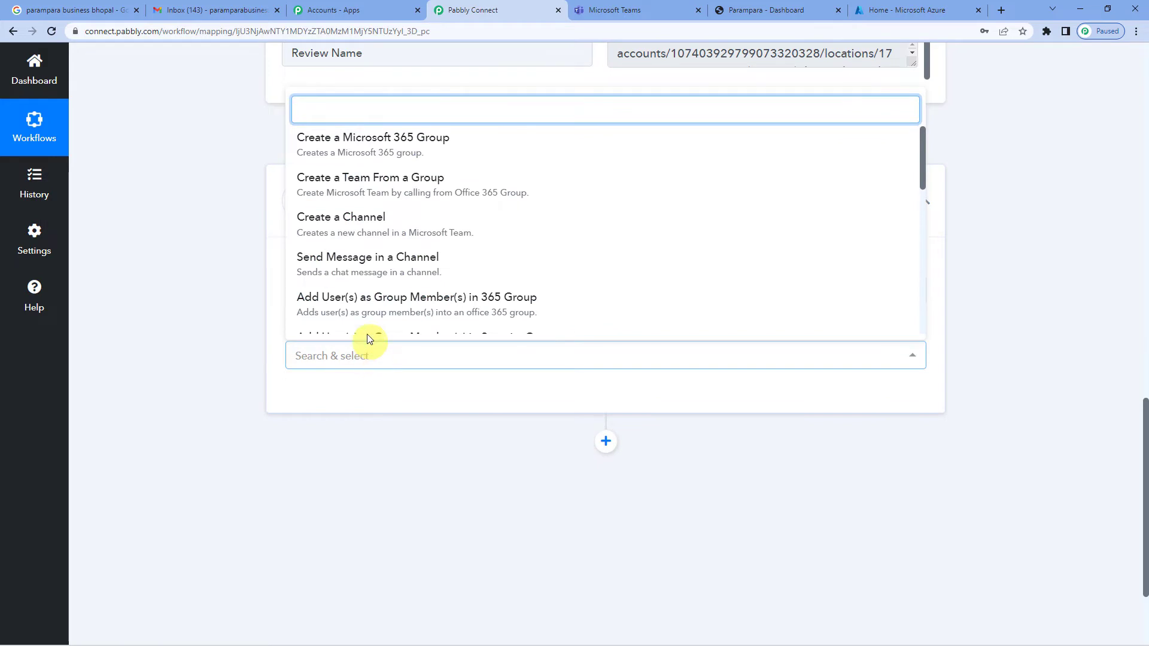
click(380, 269)
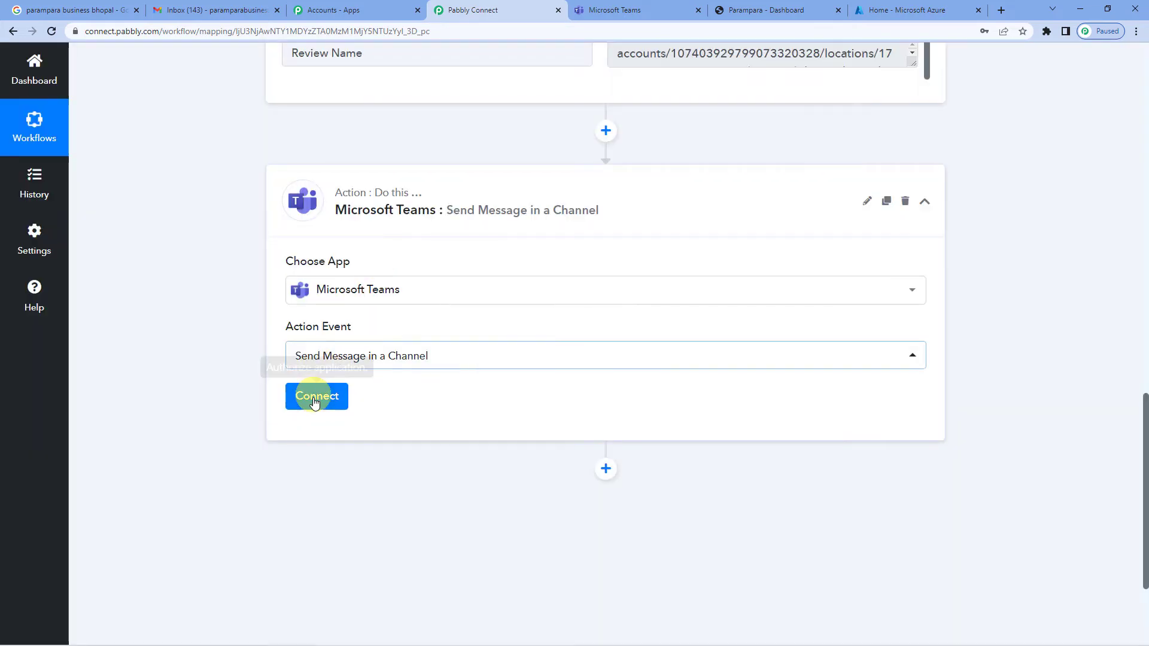
- Add a new Microsoft Teams connection to the action, skip the account protection setup for now and accept the requested permissions
click(315, 401)
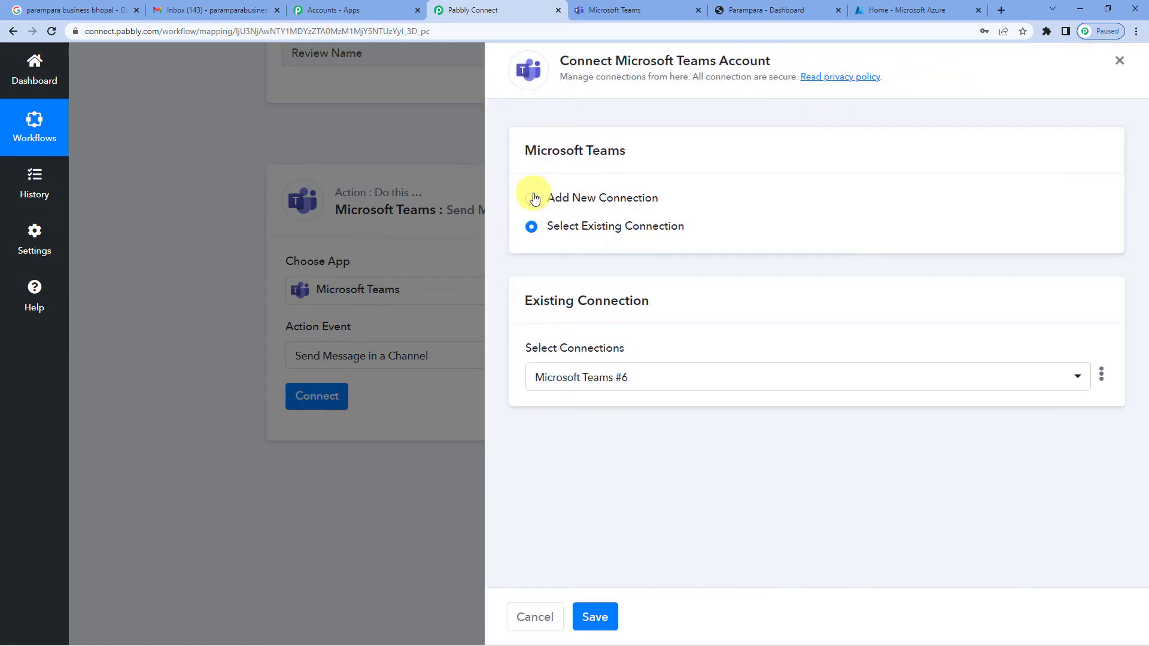
click(530, 198)
click(588, 362)
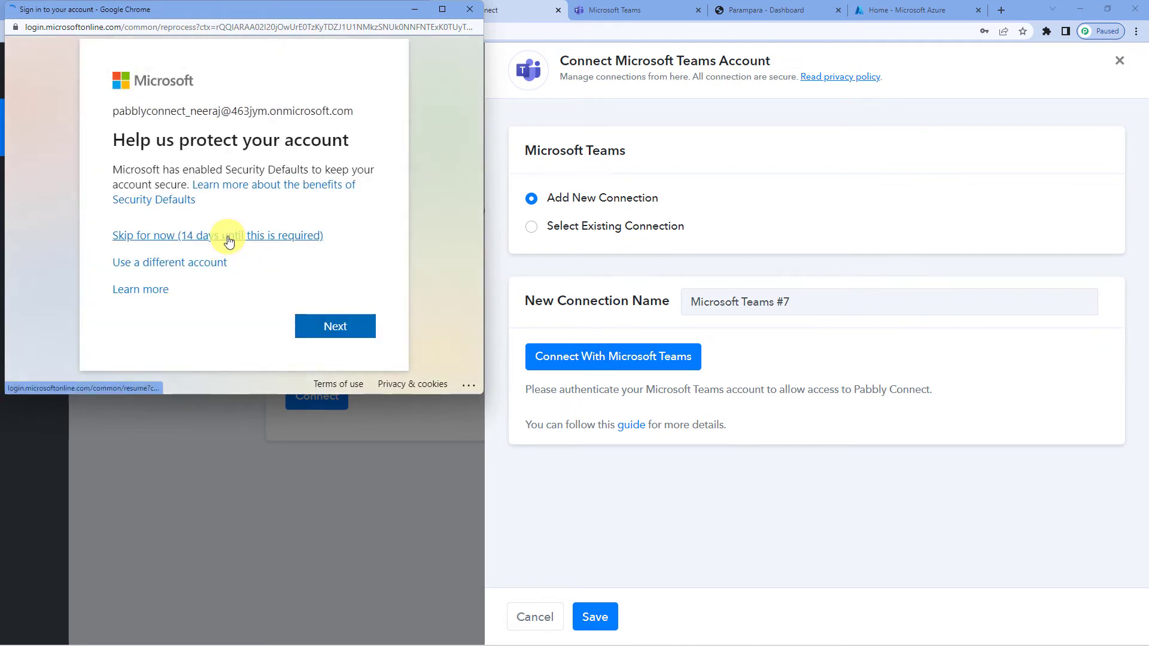
click(228, 235)
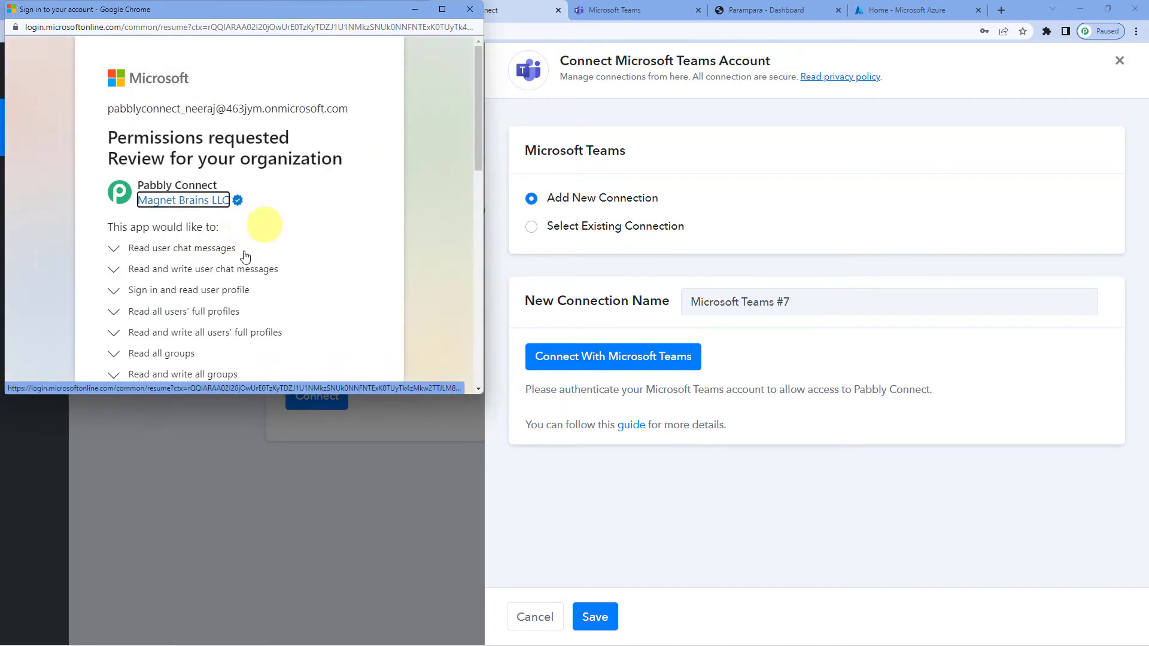
scroll(244, 257, down, 8)
scroll(244, 256, down, 5)
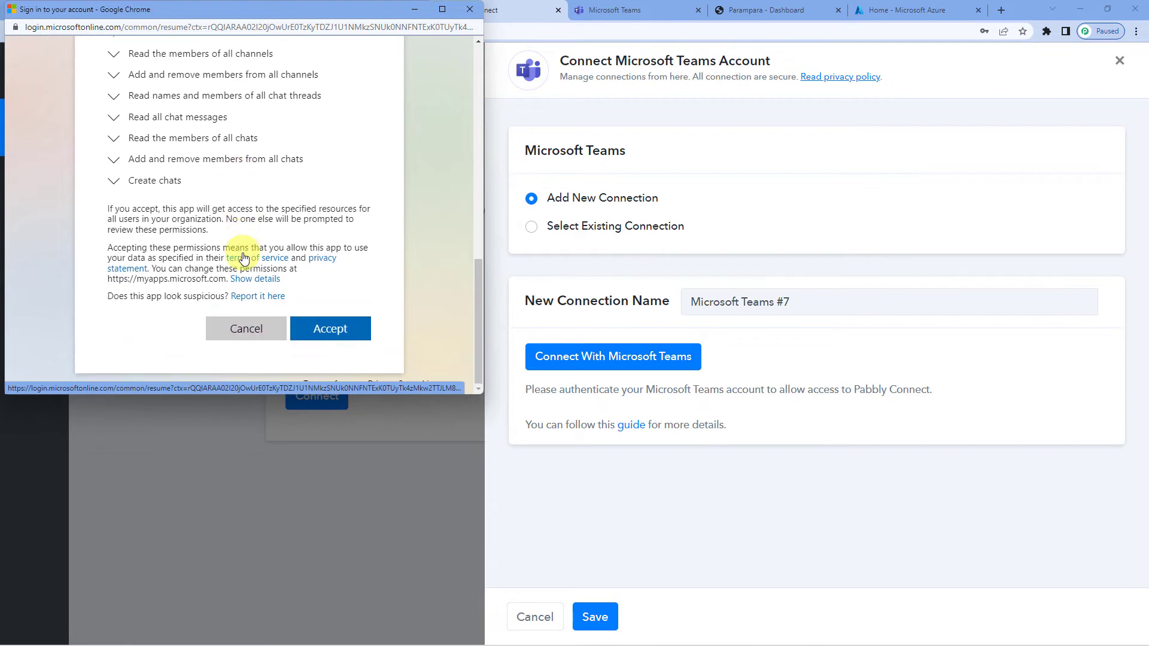
click(333, 328)
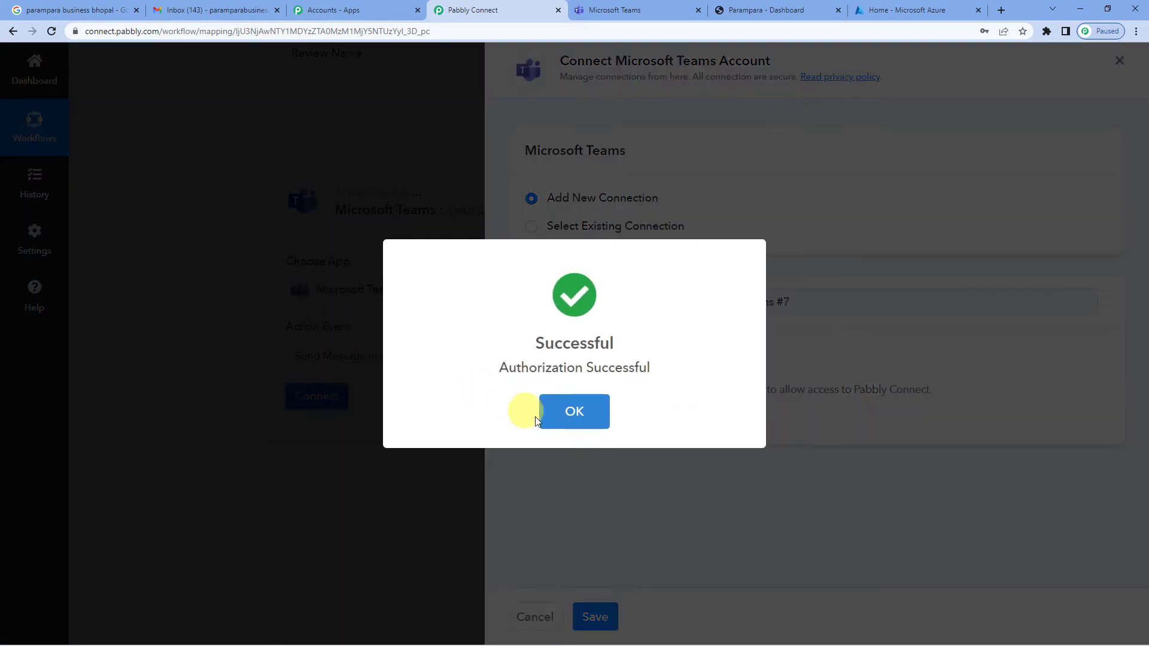
click(541, 416)
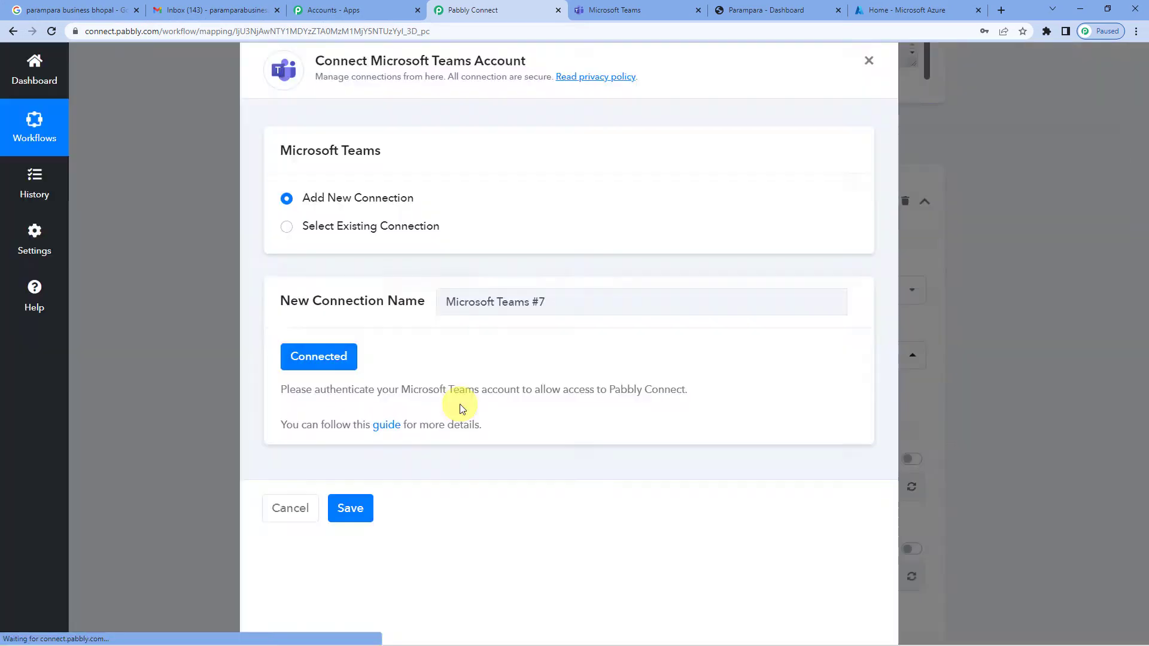
- Look through the teams available for the action and check the Digital Initiative Public Relations team's General channel in Microsoft Teams
scroll(460, 404, down, 3)
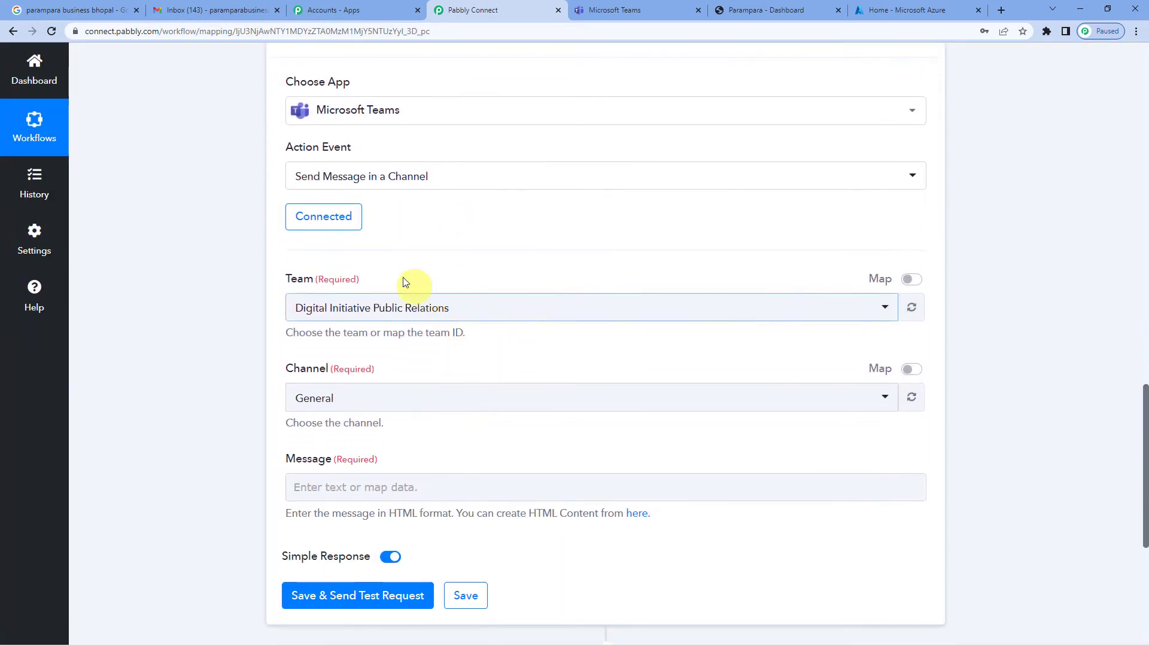
click(388, 308)
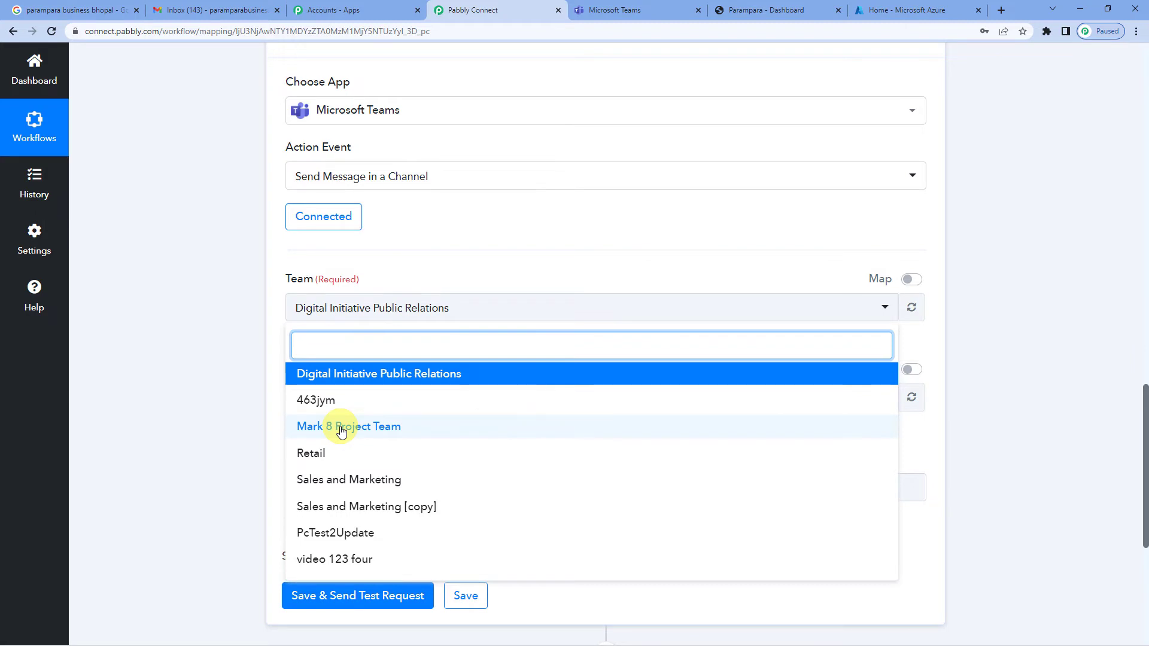
scroll(341, 431, down, 3)
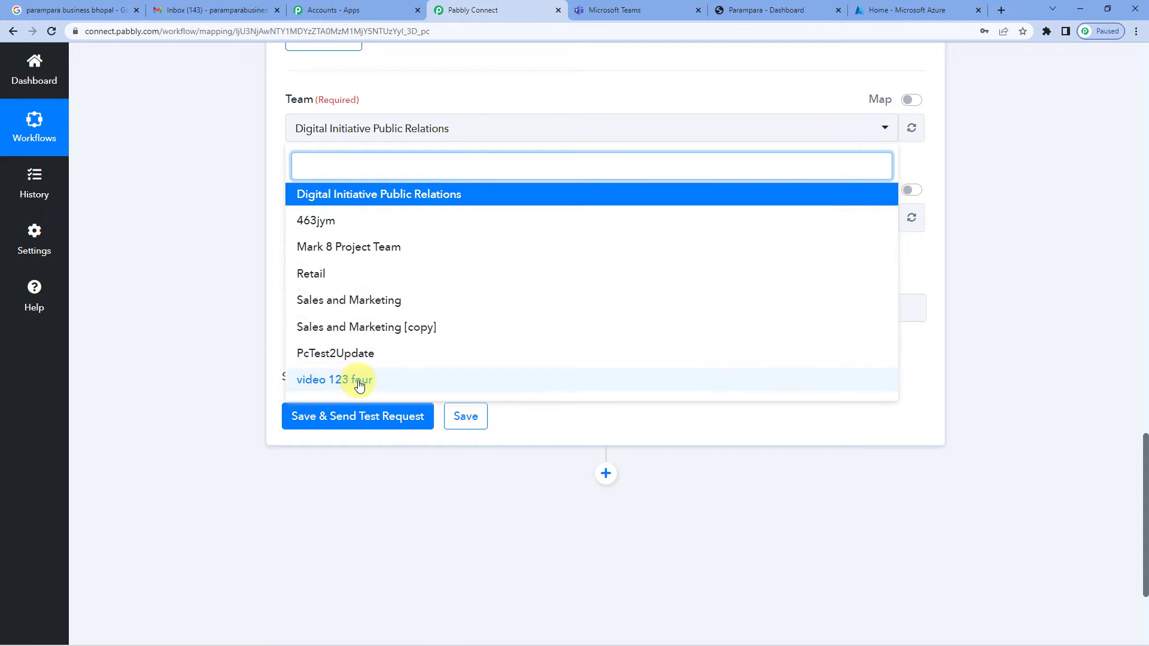
click(513, 87)
click(615, 10)
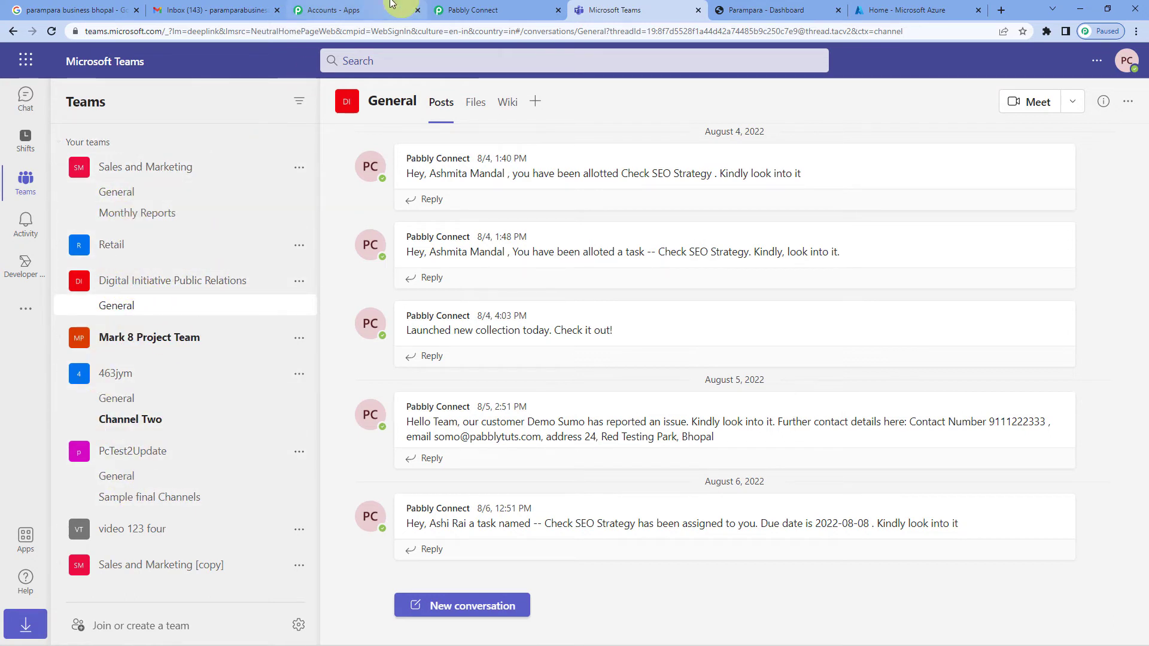
click(341, 10)
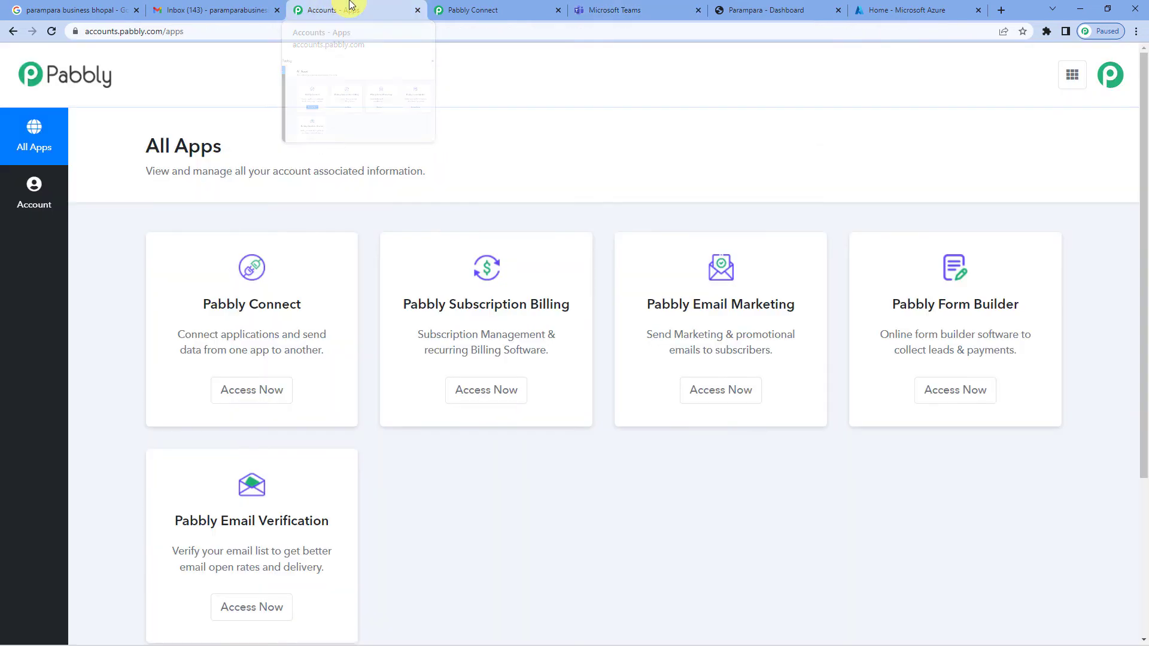
- Switch back to the Pabbly Connect workflow and choose Digital Initiative Public Relations as the team for the Teams action
click(467, 6)
scroll(395, 240, up, 1)
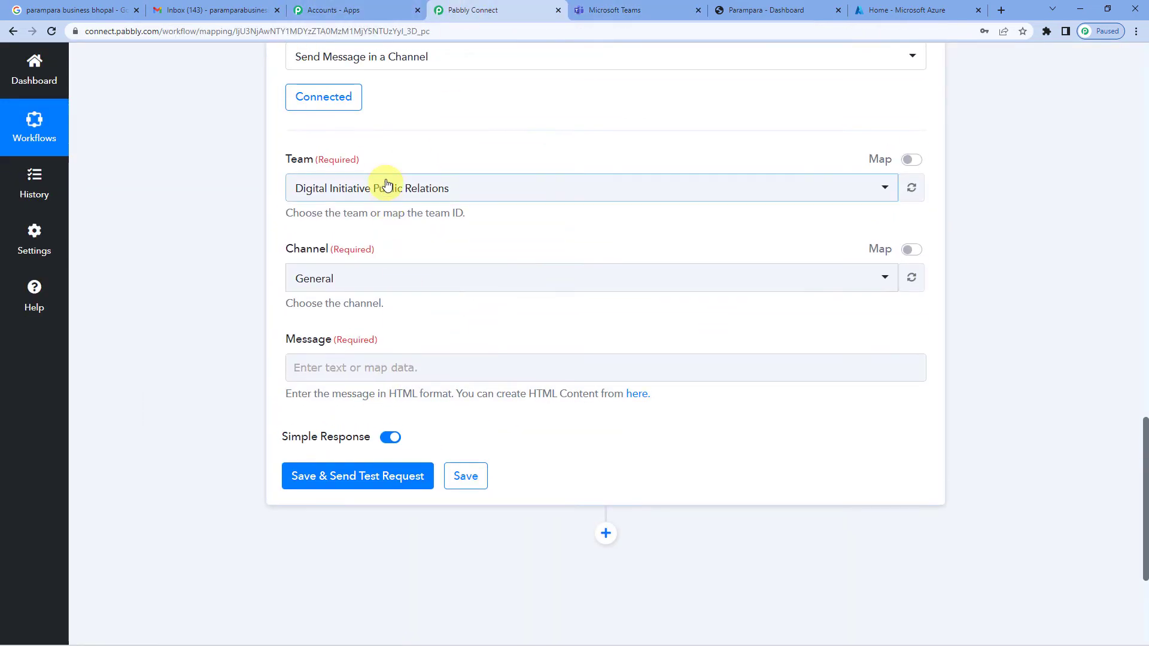
click(387, 192)
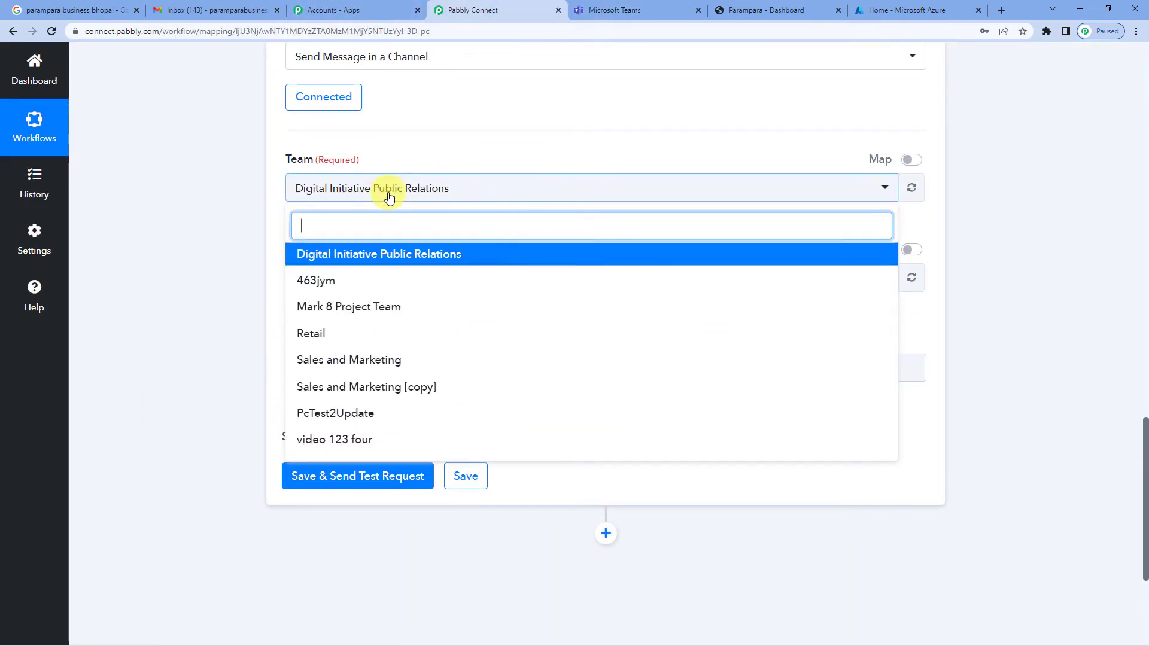
click(392, 260)
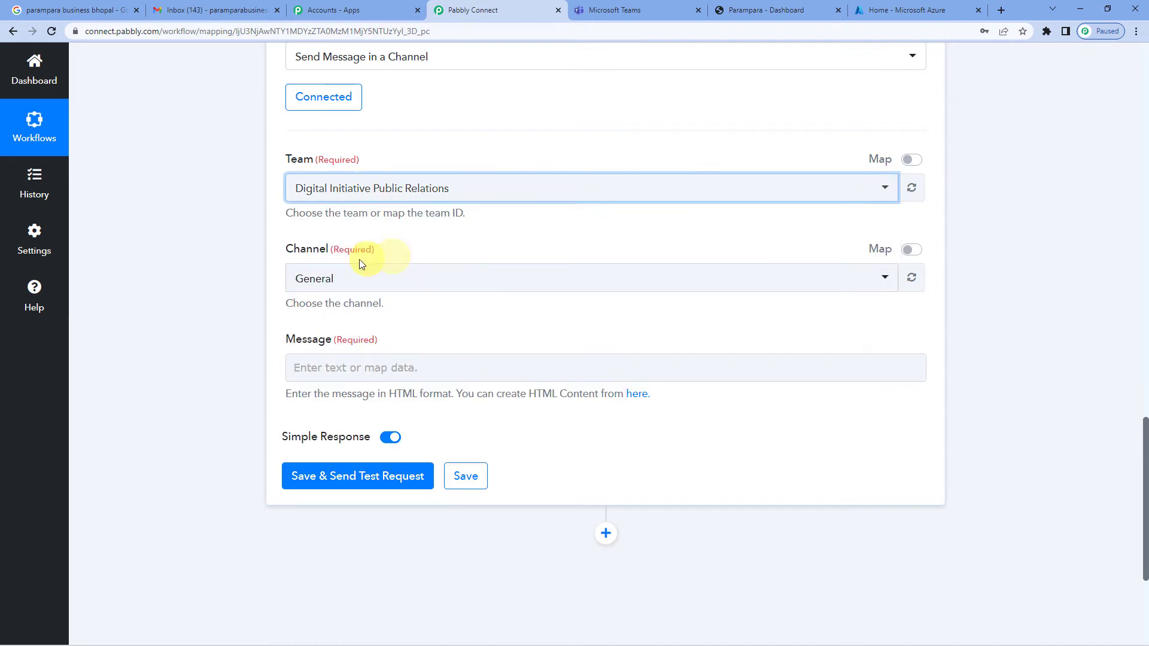
scroll(309, 293, up, 2)
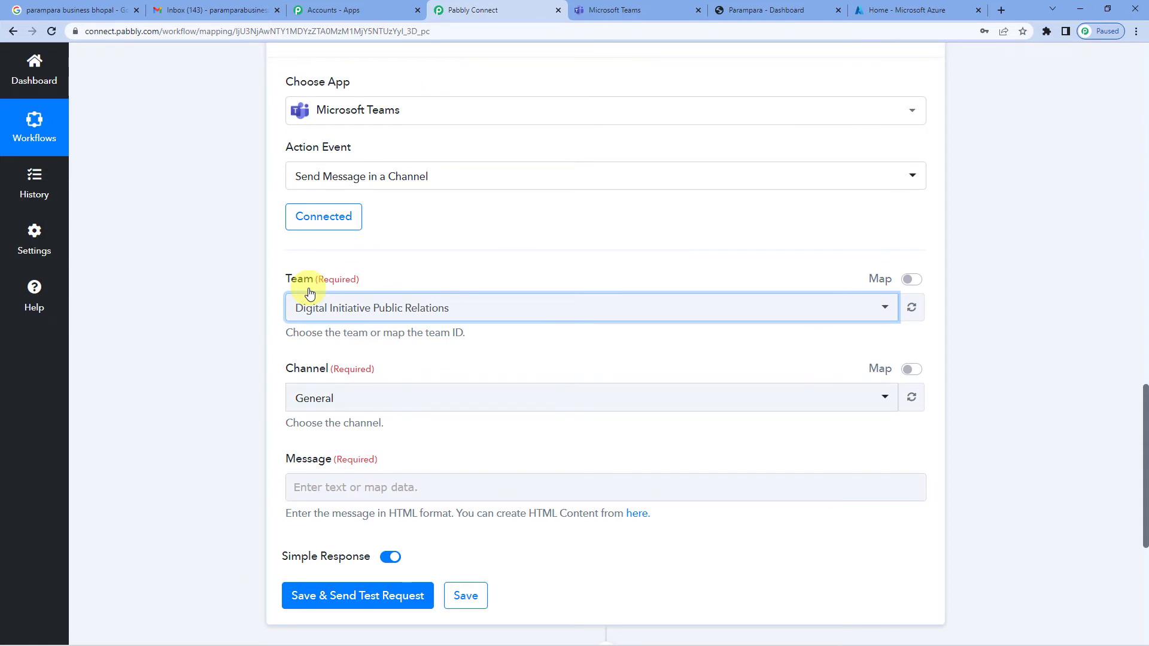
click(346, 314)
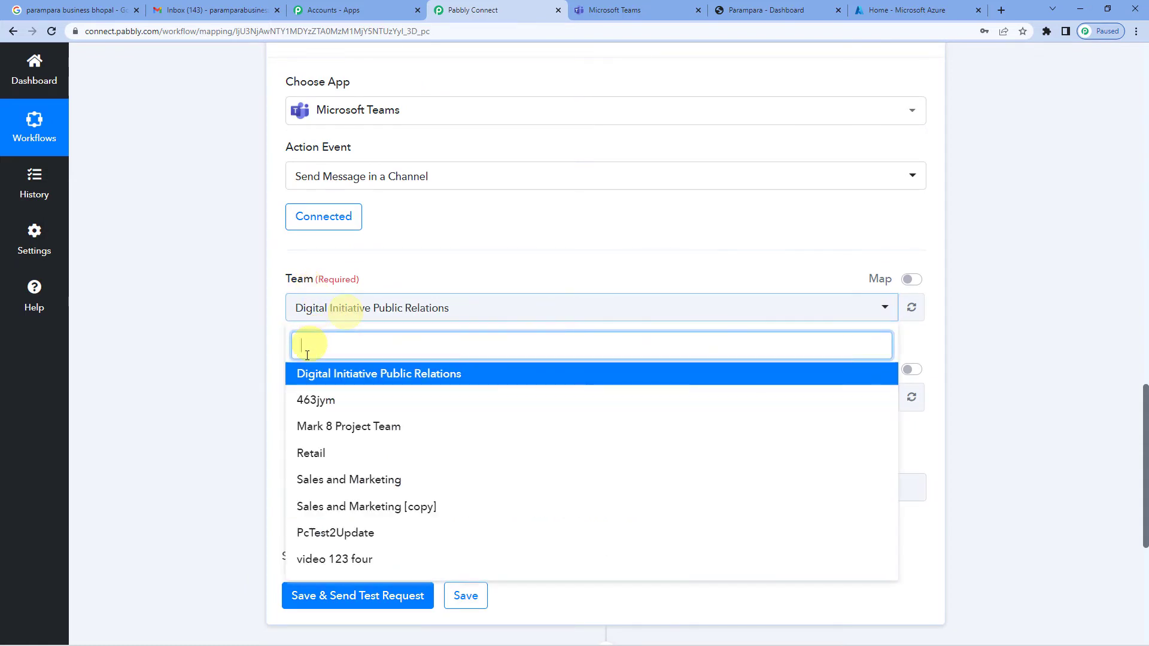
click(430, 377)
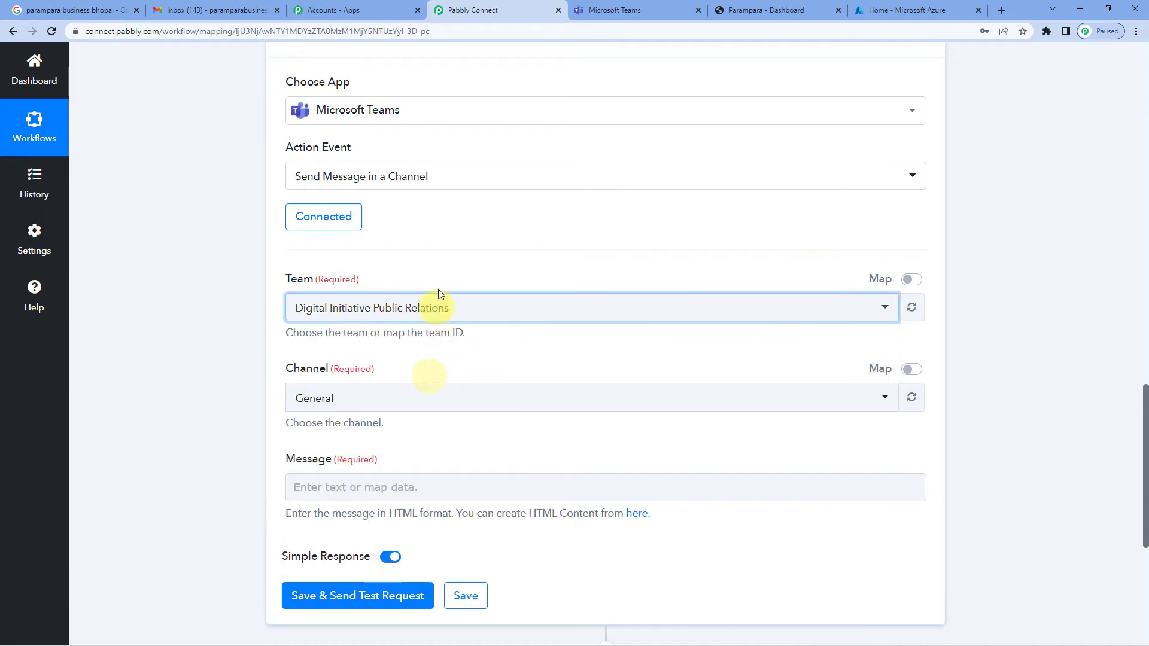
- Choose General as the channel for the message and check that channel in Microsoft Teams
scroll(419, 275, down, 2)
click(344, 284)
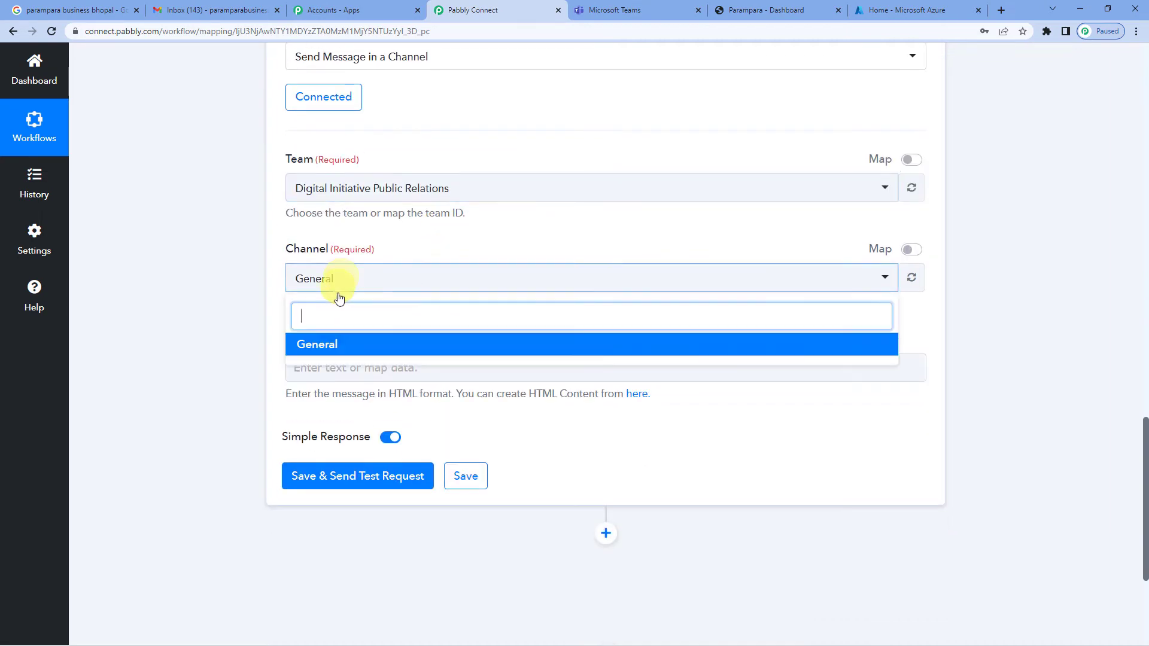
click(328, 343)
click(595, 6)
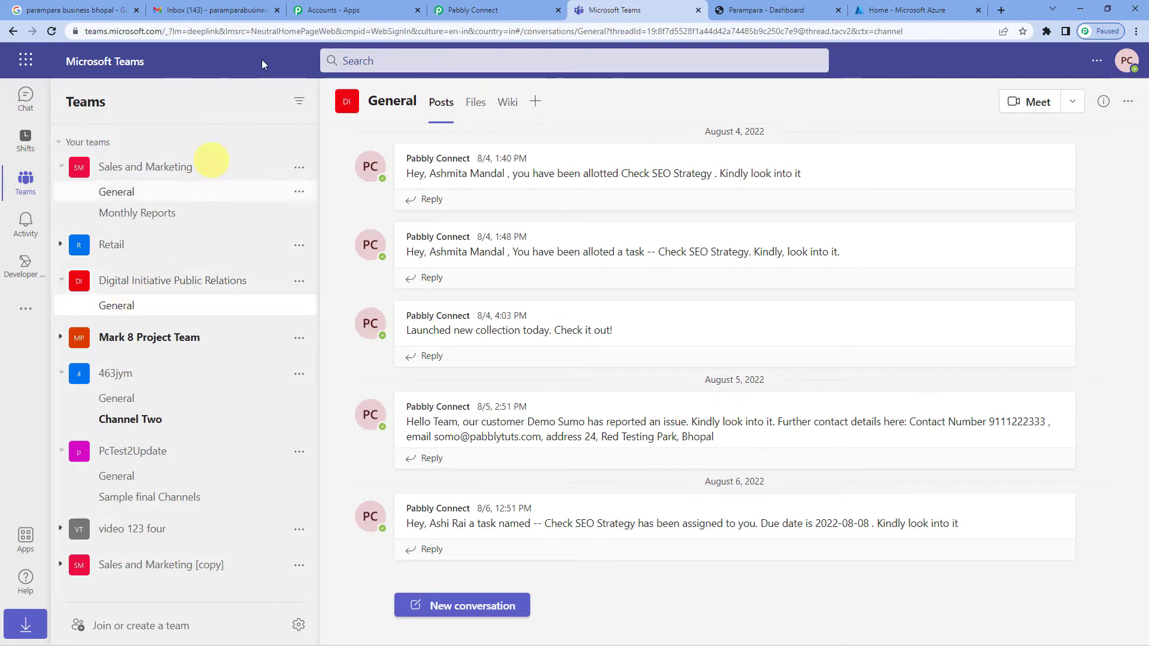
click(377, 8)
click(531, 8)
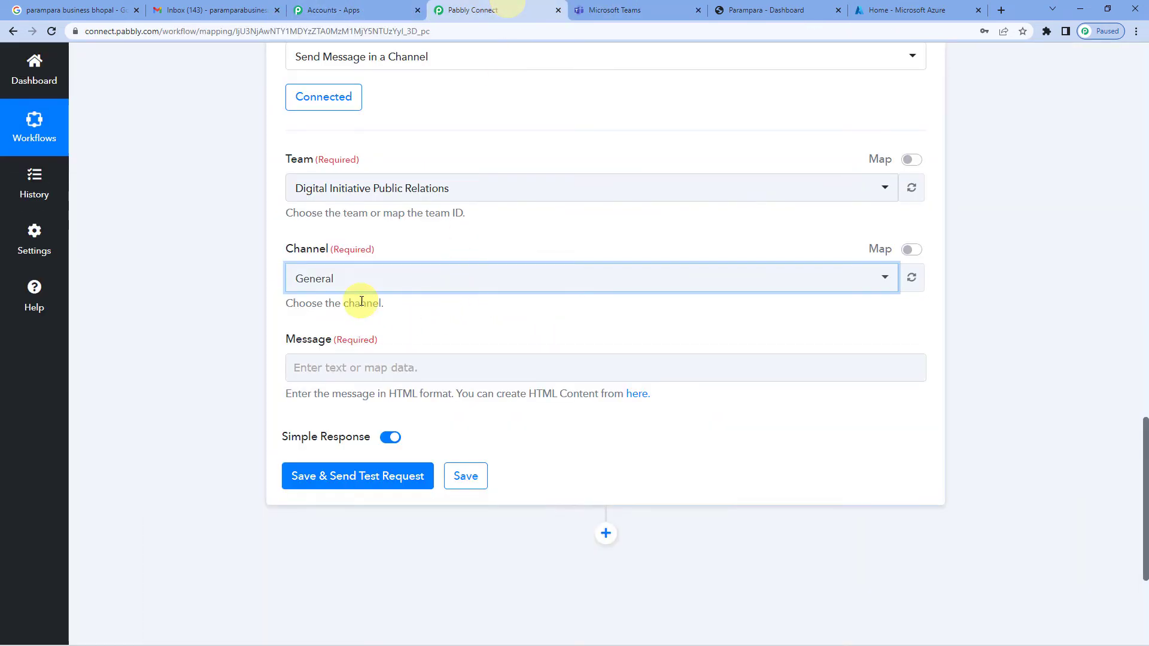
scroll(347, 293, down, 1)
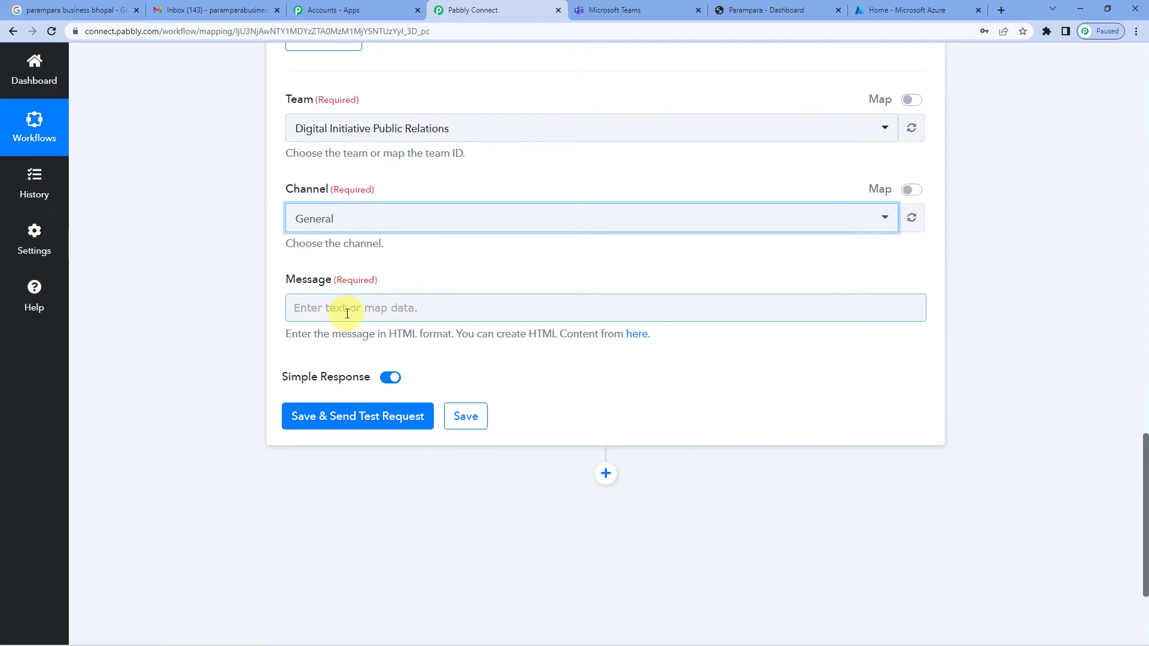
click(303, 314)
text(H)
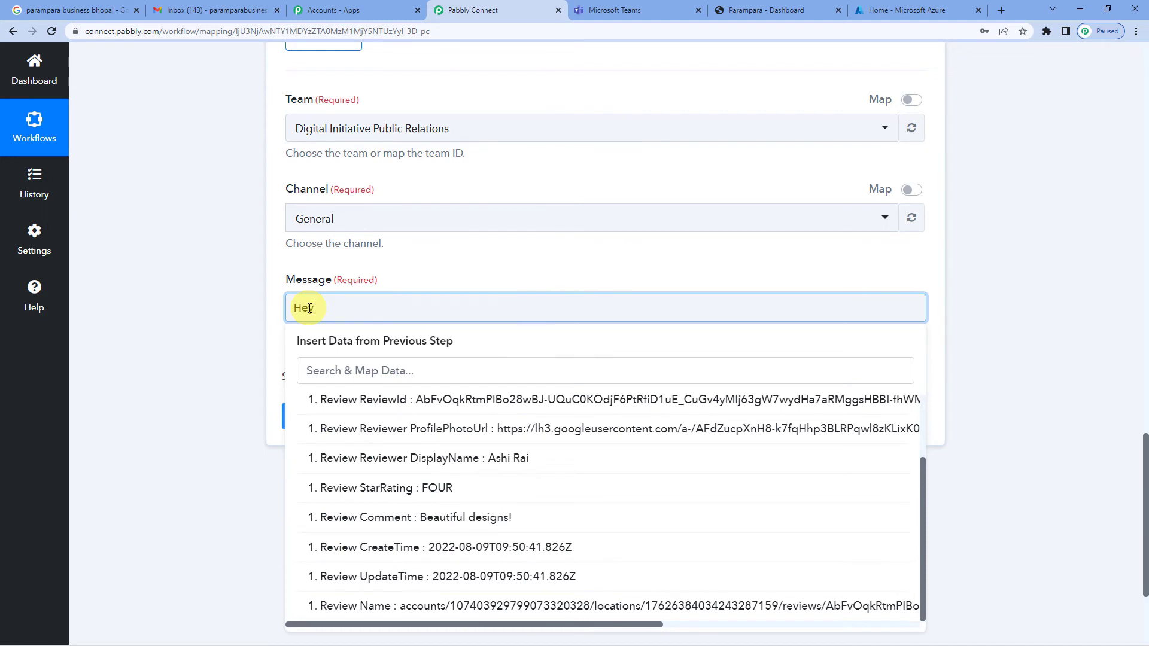
text(ey)
scroll(371, 419, up, 2)
click(386, 413)
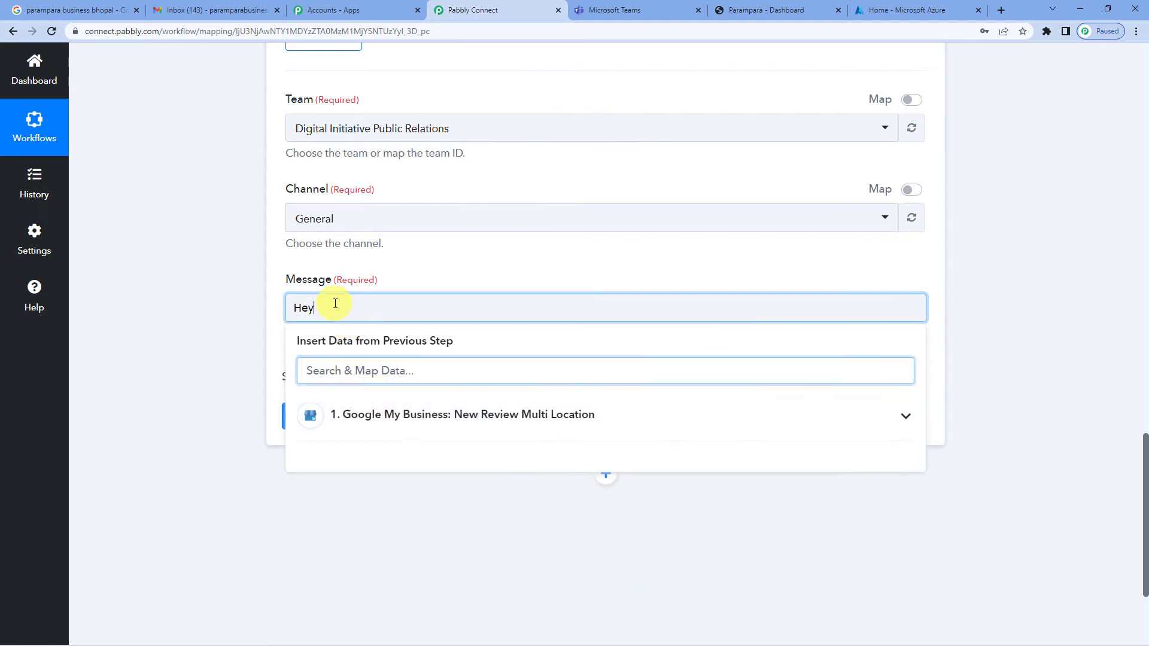
key(BackSpace)
key(BackSpace)
key(BackSpace)
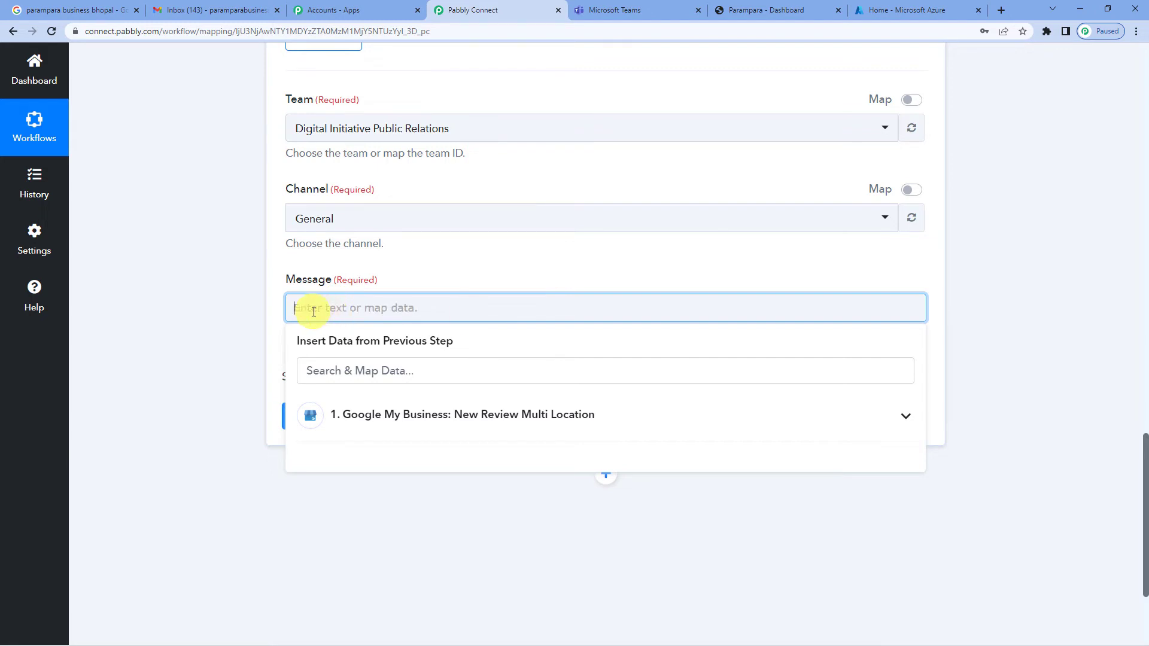
text(H)
key(BackSpace)
- Begin the channel message with "Hey team, a new review has been posted for our business. See the details here:"
text(H)
text(ey team, a new revi)
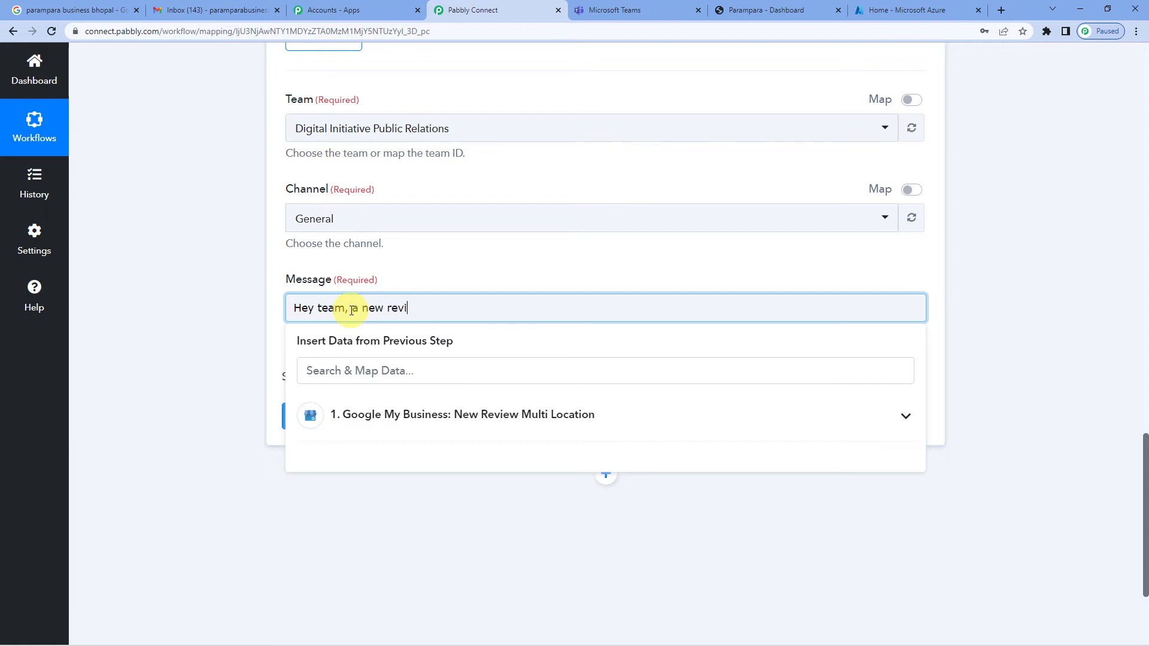
text(ew has been p)
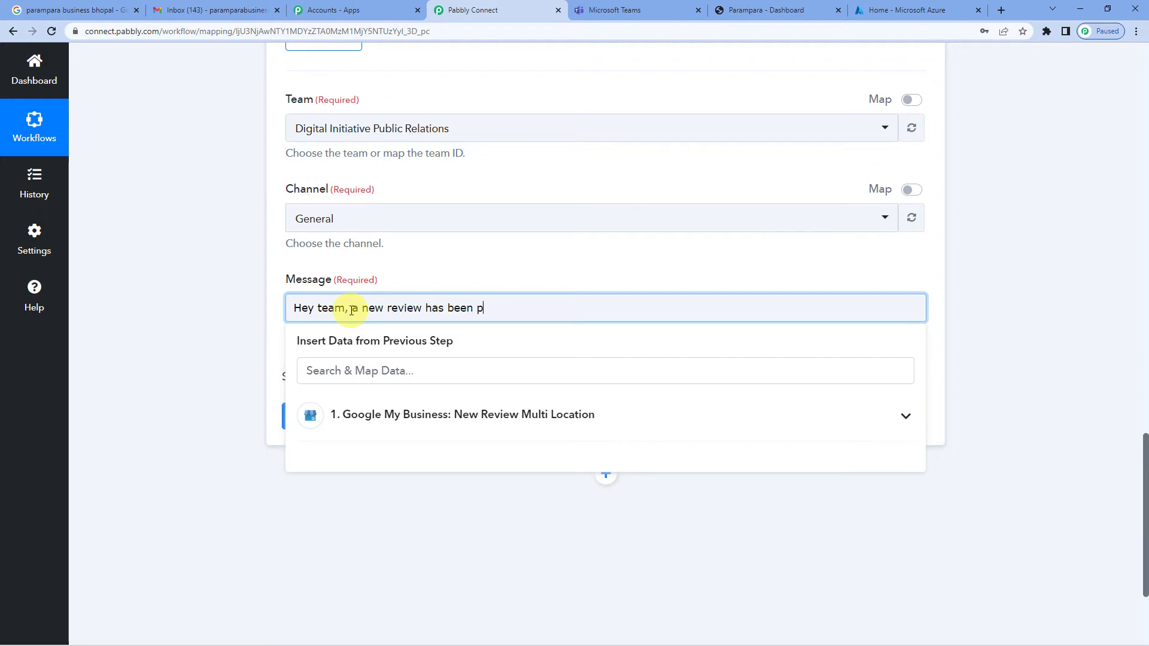
text(g)
key(BackSpace)
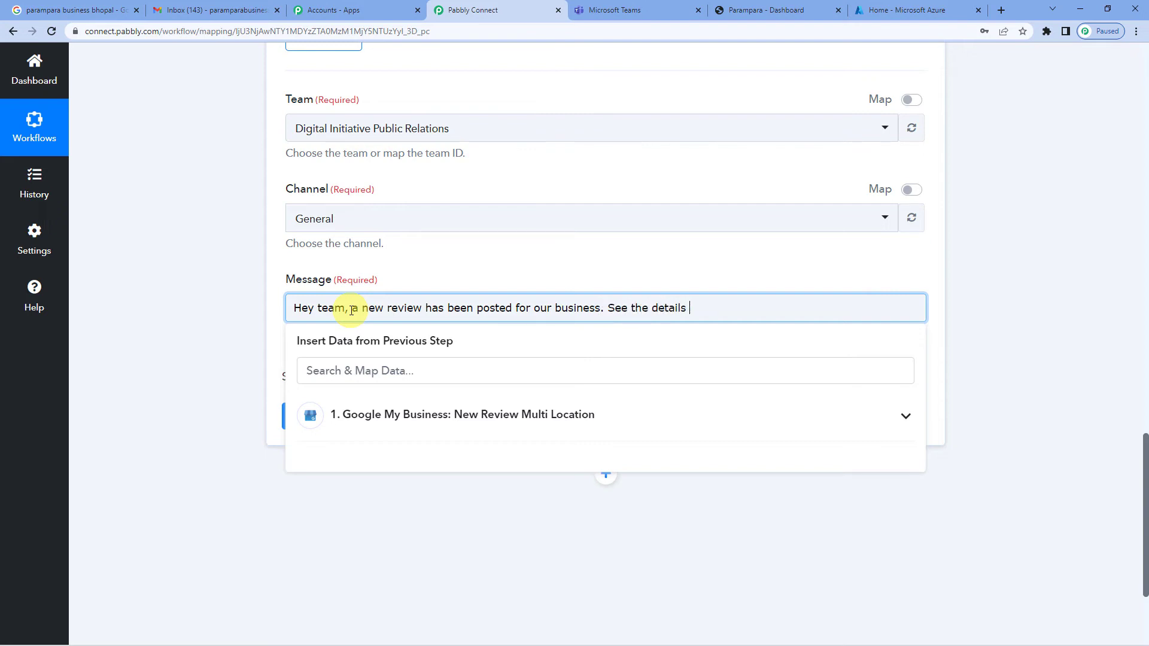
- Add a "Review Name:" line to the message and map the Review Reviewer DisplayName field from the Google My Business trigger
key(shift+Return)
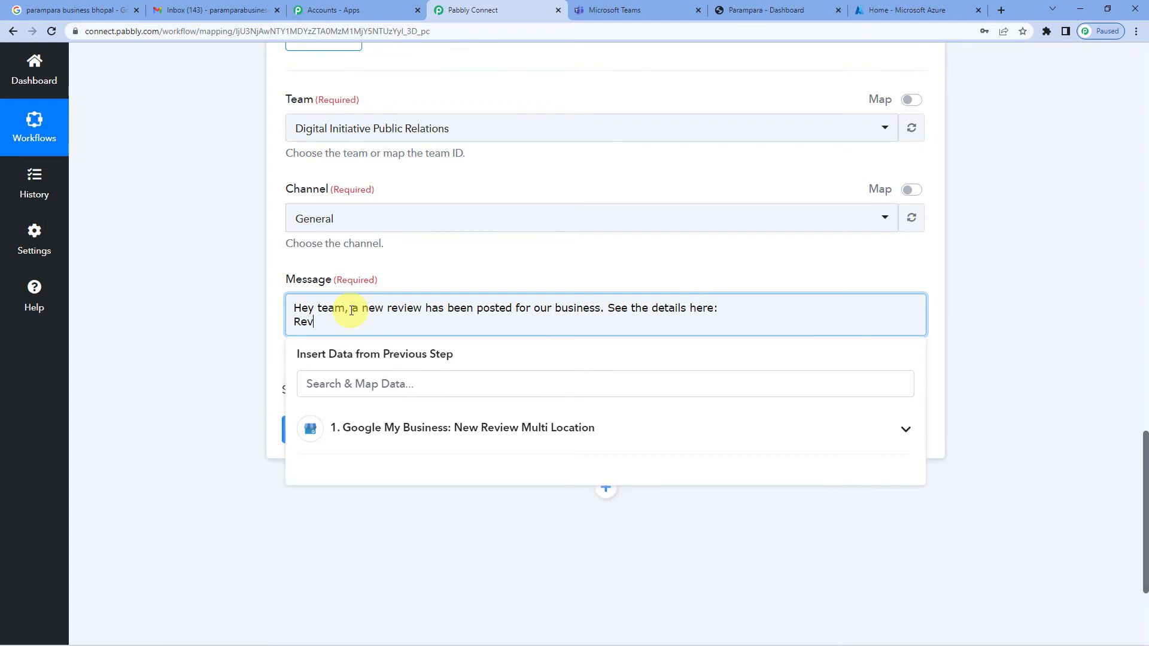
text(me)
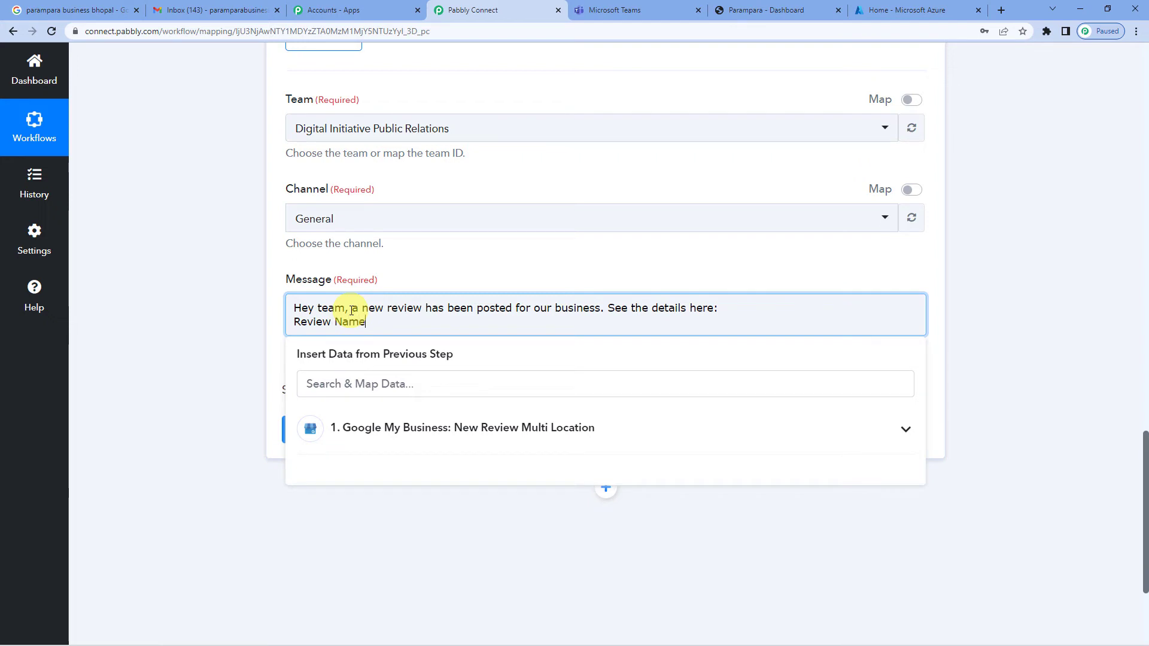
text(:)
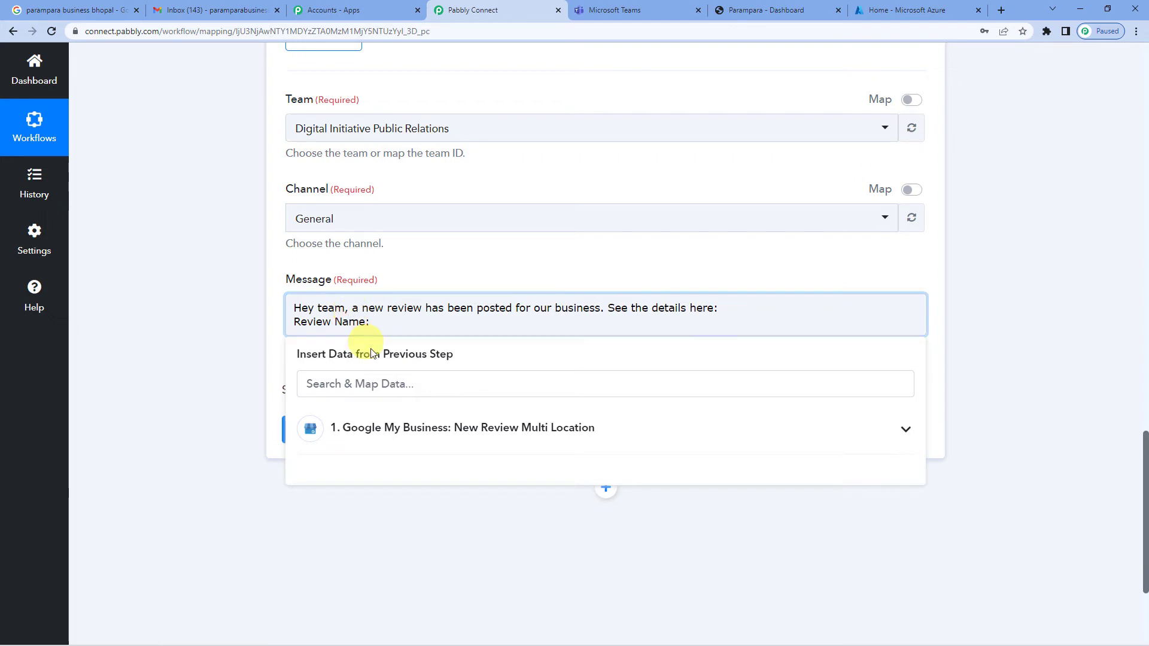
click(398, 427)
scroll(472, 393, down, 1)
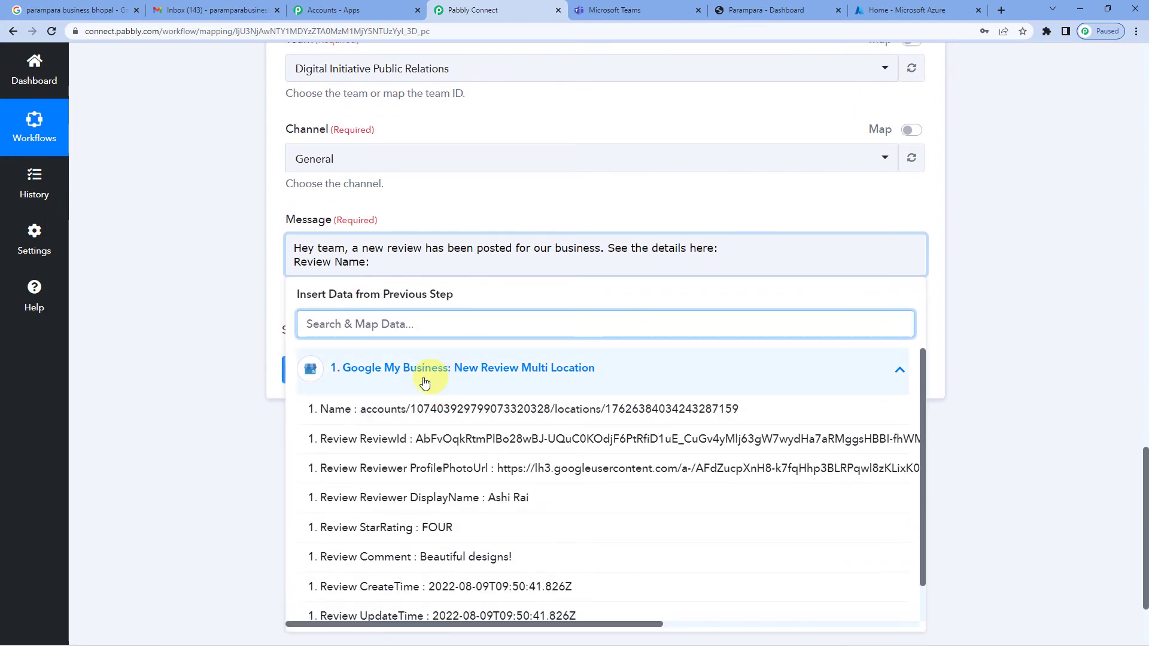
scroll(438, 383, down, 1)
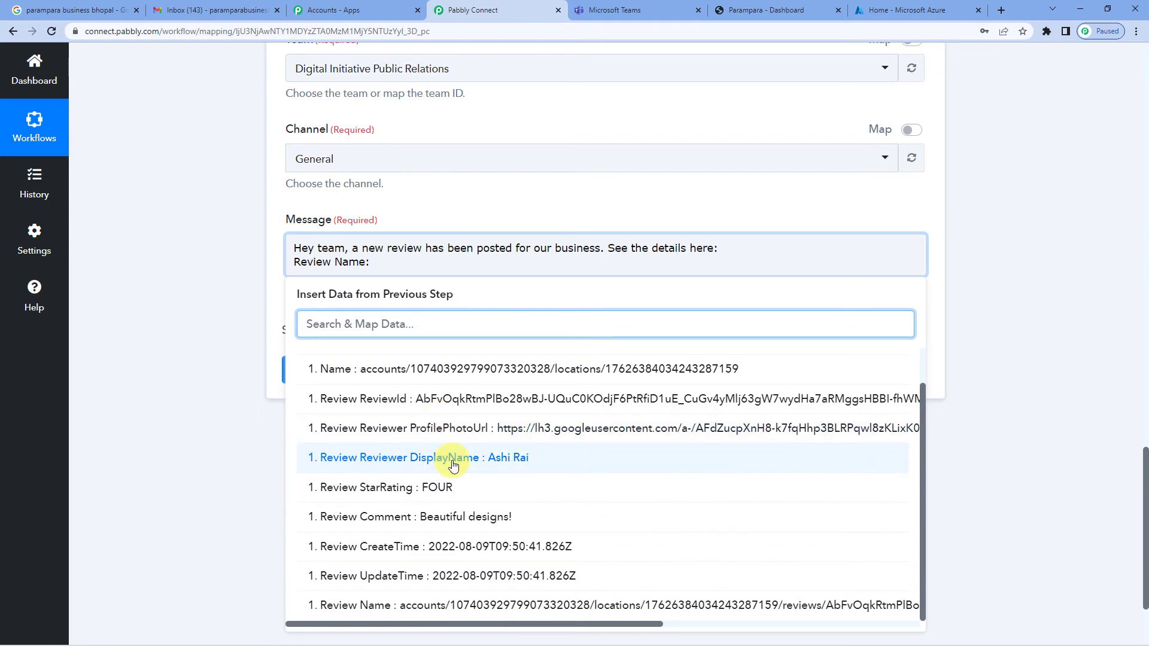
click(453, 466)
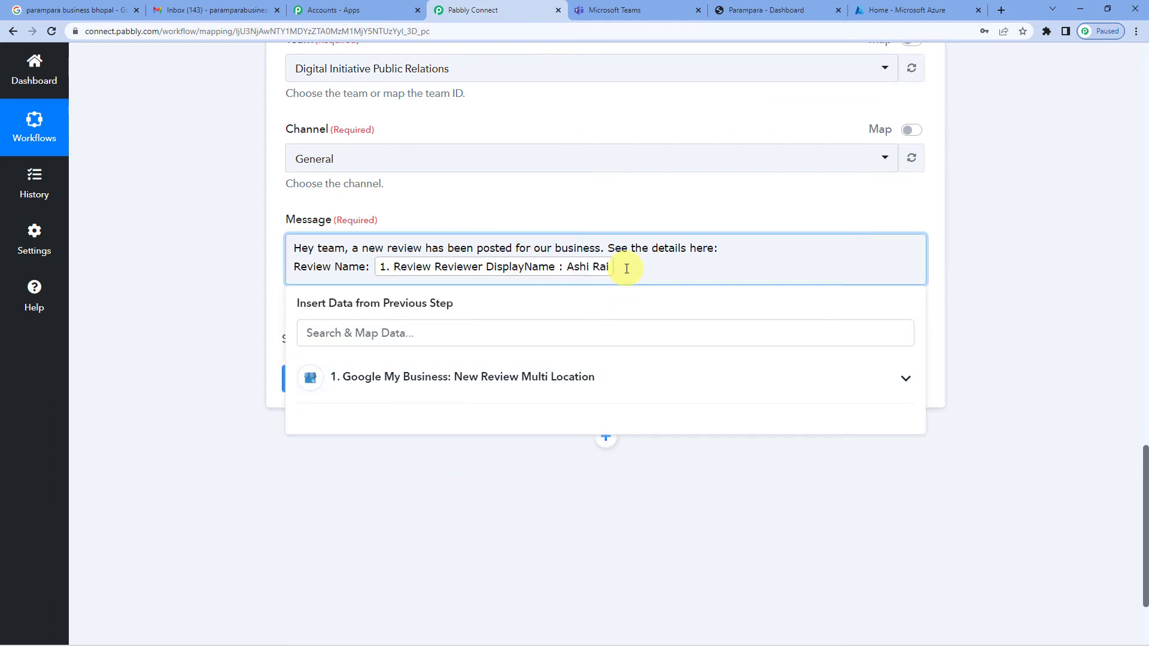
- Add a "STAR Rating:" line to the message and map the trigger's Review StarRating field to it
key(Return)
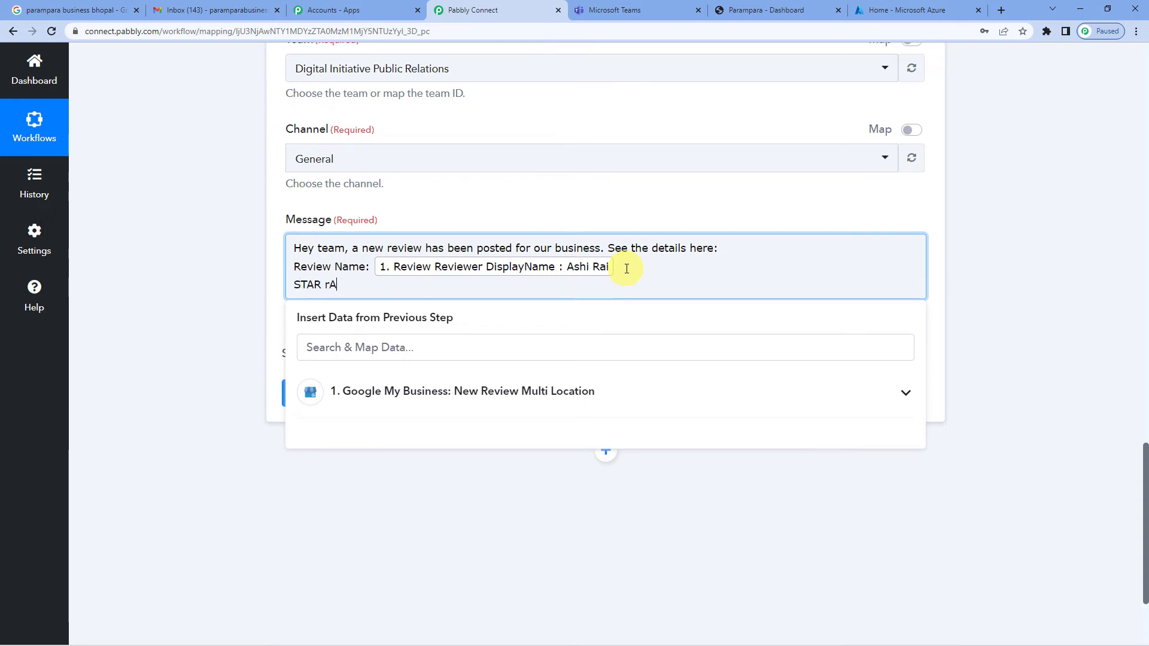
text(STAR rATING:)
double_click(339, 283)
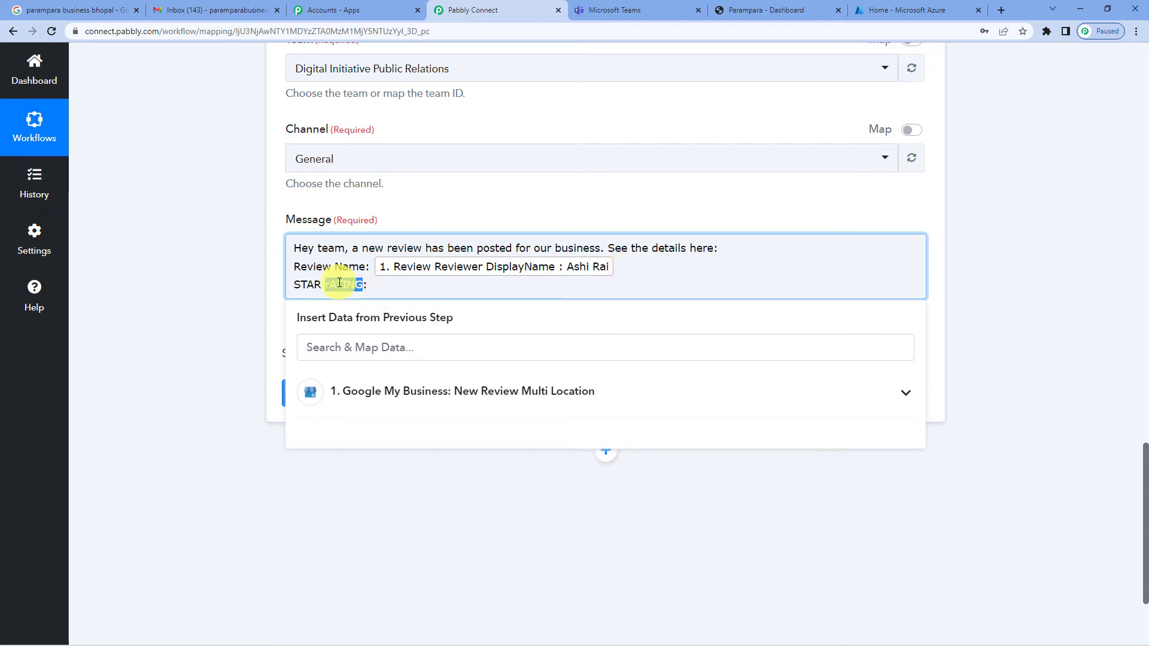
text(Rating:)
click(393, 397)
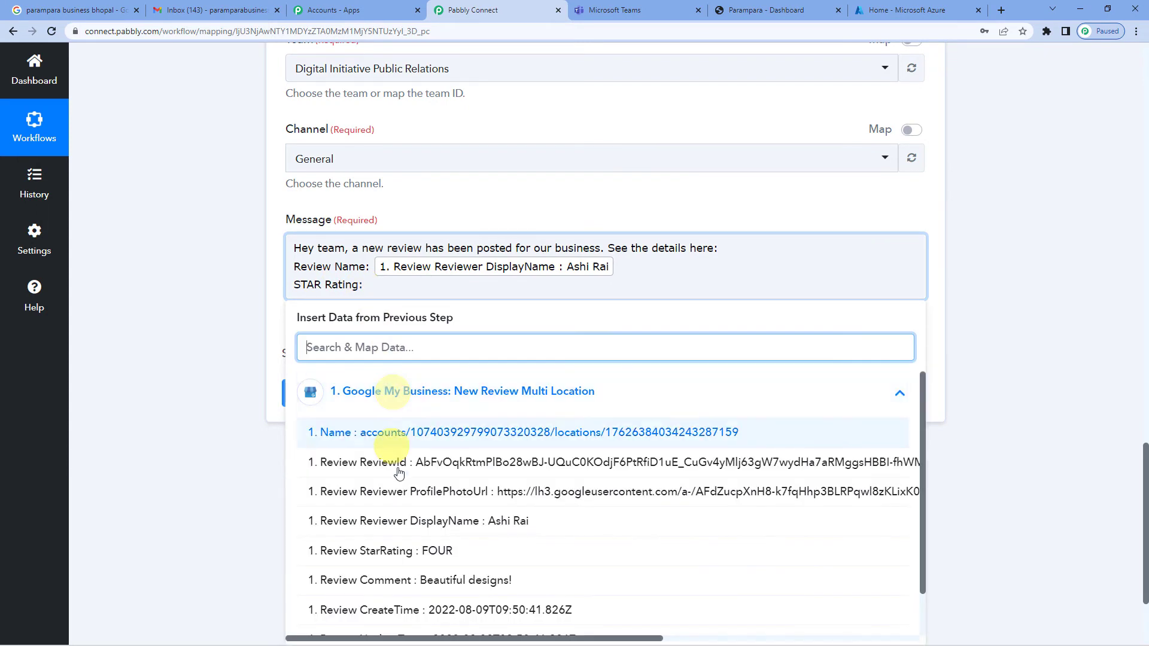
click(431, 547)
- Add a "Review Comment:" line to the message and map the trigger's Review Comment field to it
click(561, 296)
key(Return)
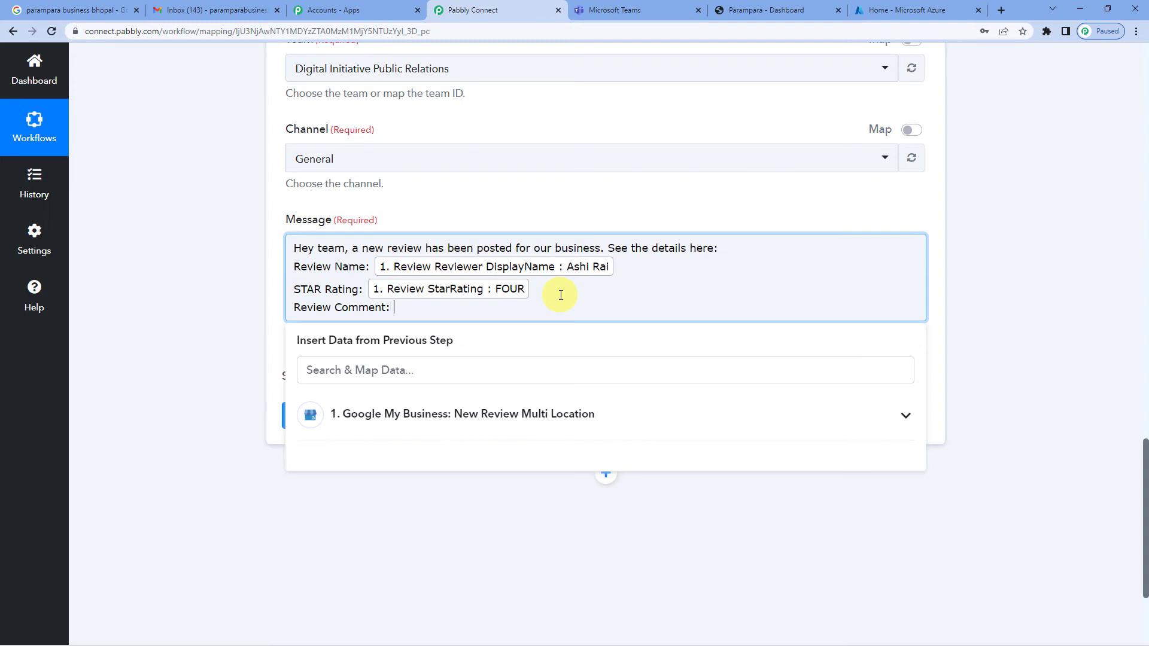
click(479, 415)
scroll(477, 502, down, 1)
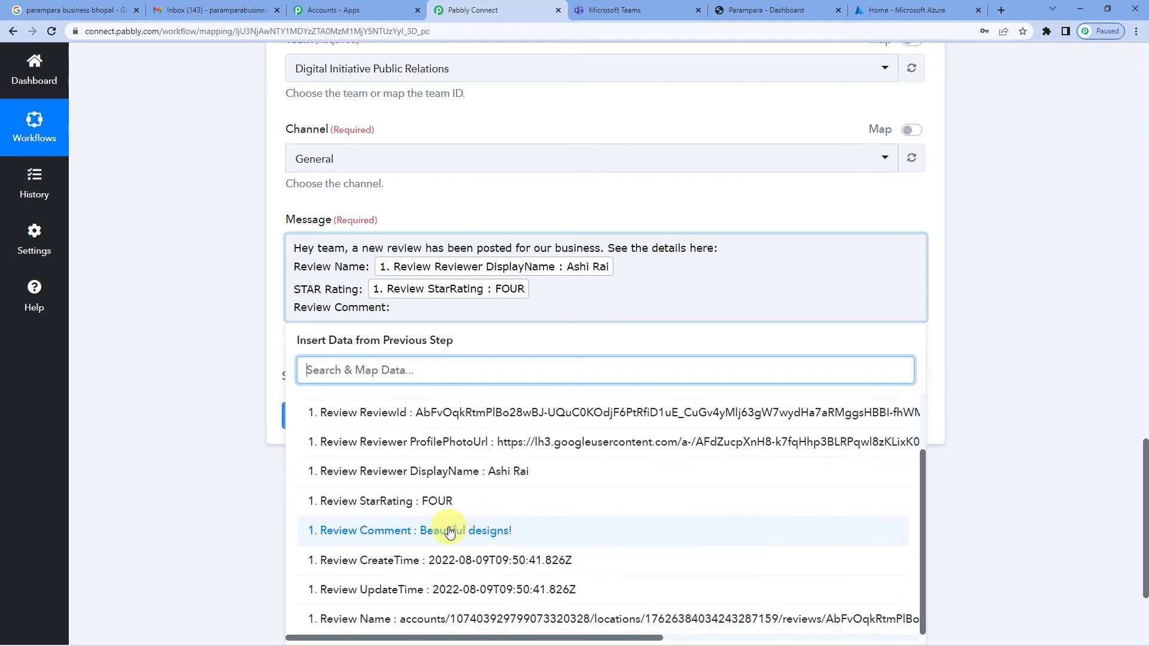
click(450, 532)
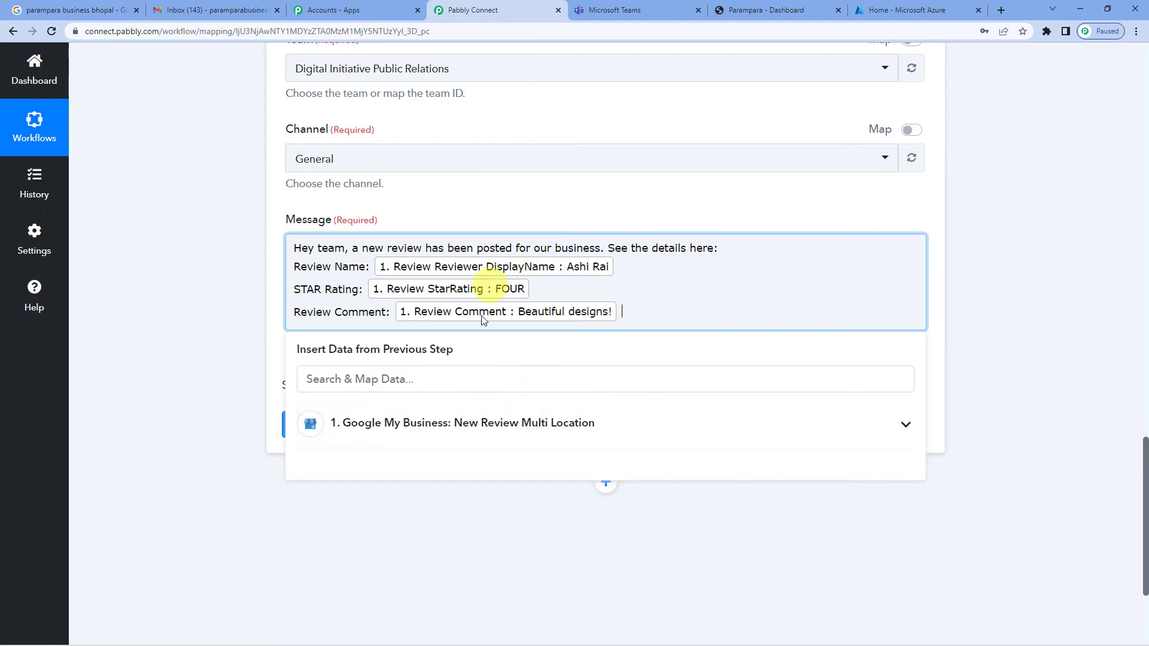
- Look over the remaining mappable review fields, the trigger's settings and received response, and the composed channel message
click(478, 432)
scroll(458, 598, down, 1)
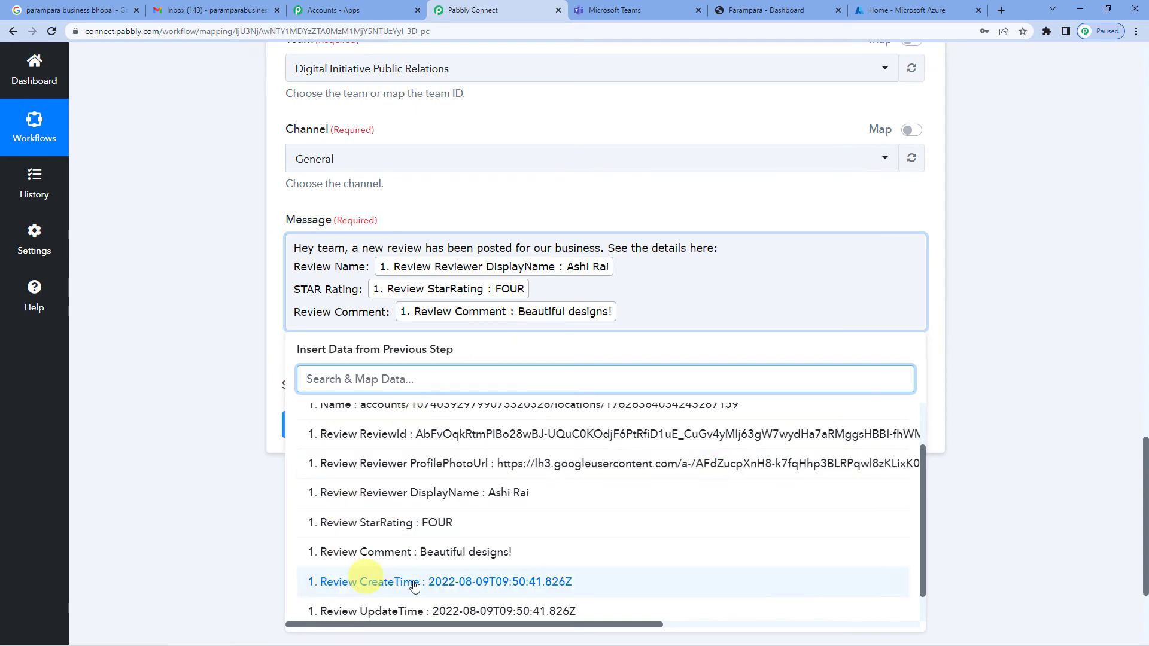
scroll(412, 586, up, 1)
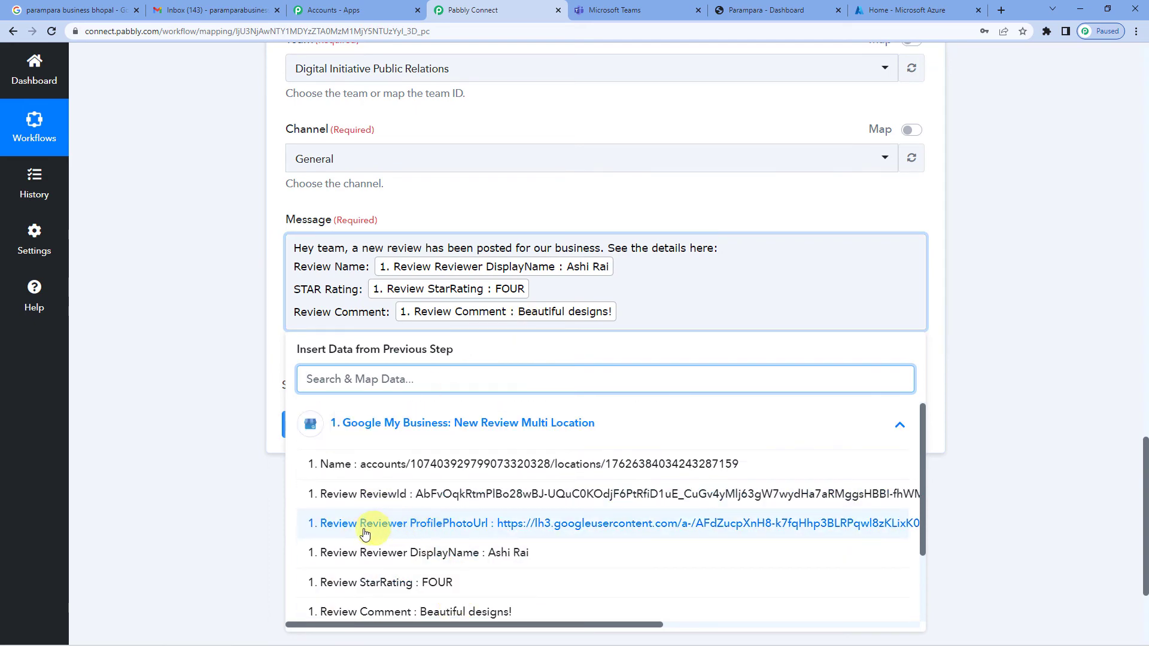
click(239, 477)
scroll(238, 477, up, 10)
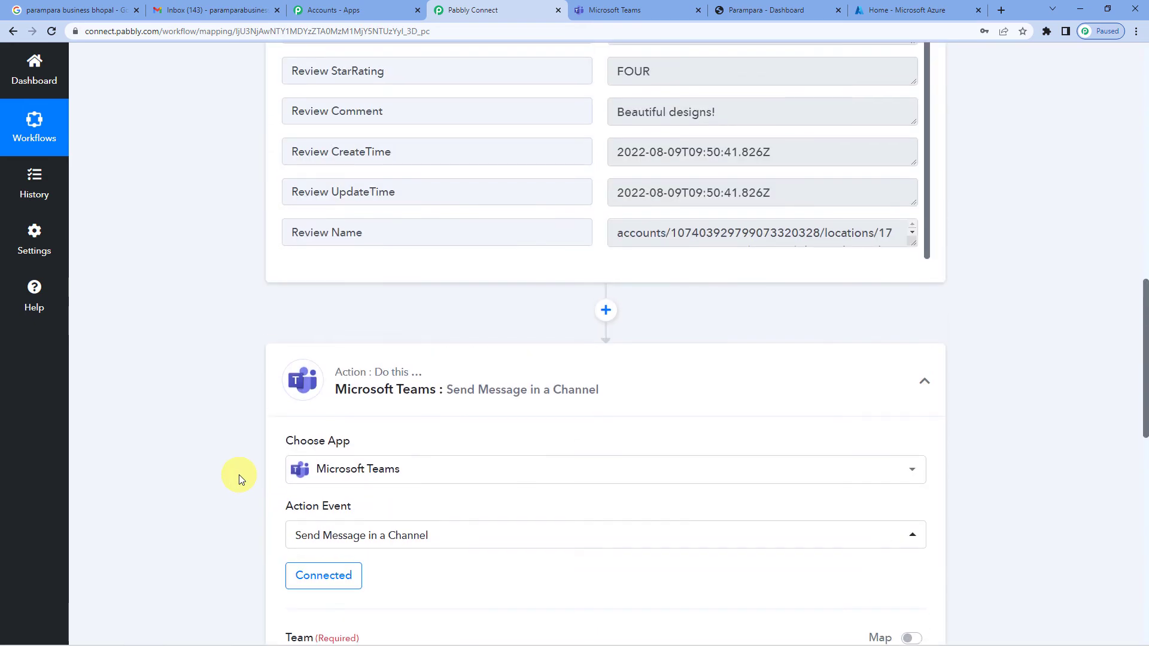
scroll(238, 479, up, 12)
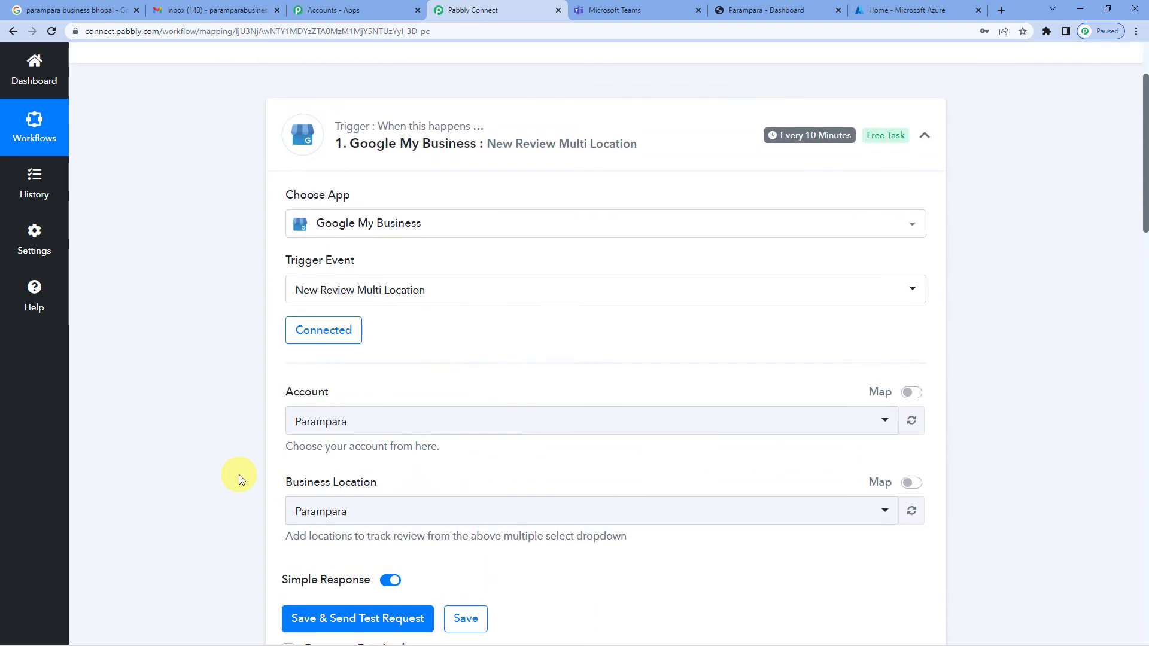
scroll(357, 351, down, 4)
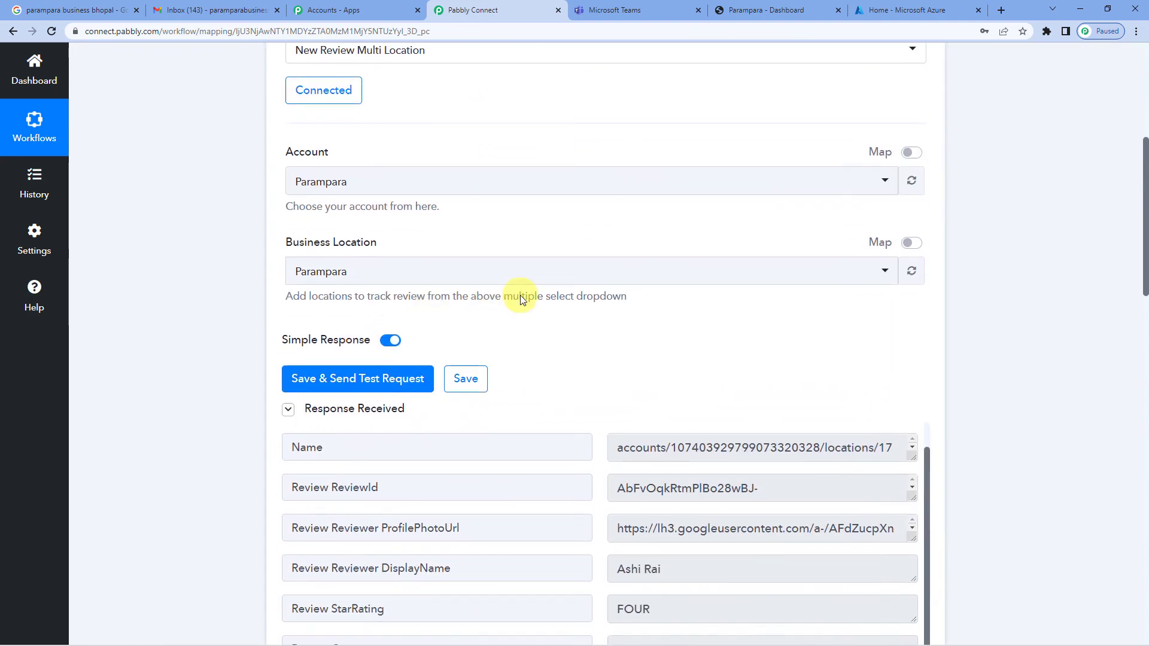
scroll(521, 296, down, 4)
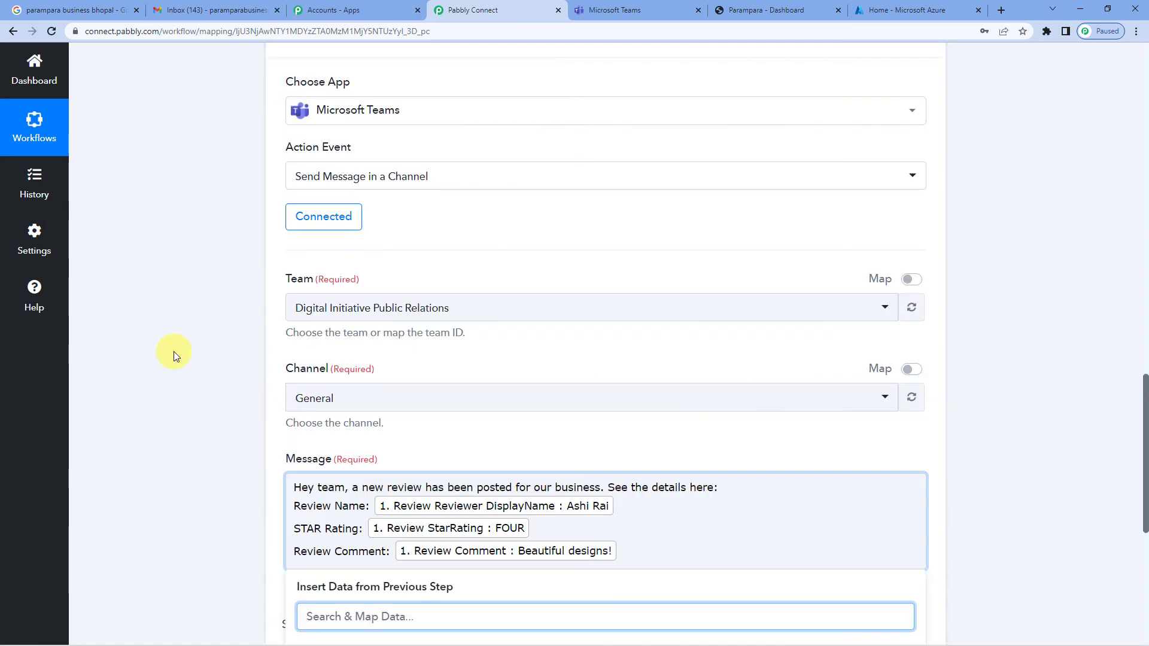
scroll(173, 355, down, 5)
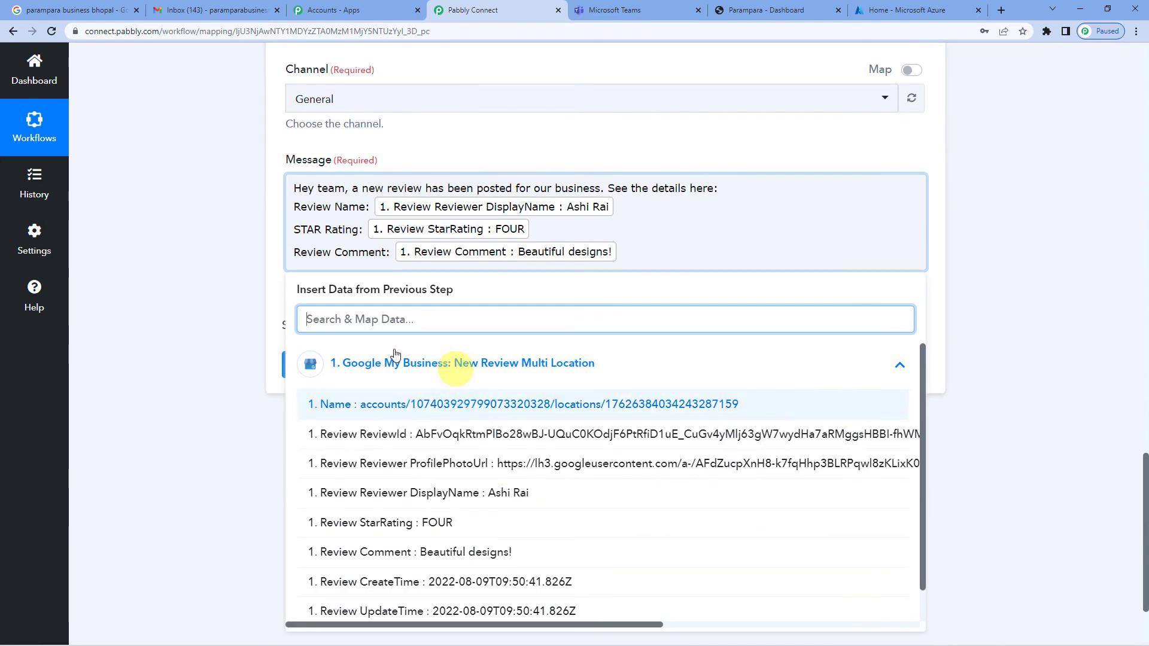
- Collapse the Google My Business data group and close the field-mapping list under the channel message
click(430, 368)
click(454, 369)
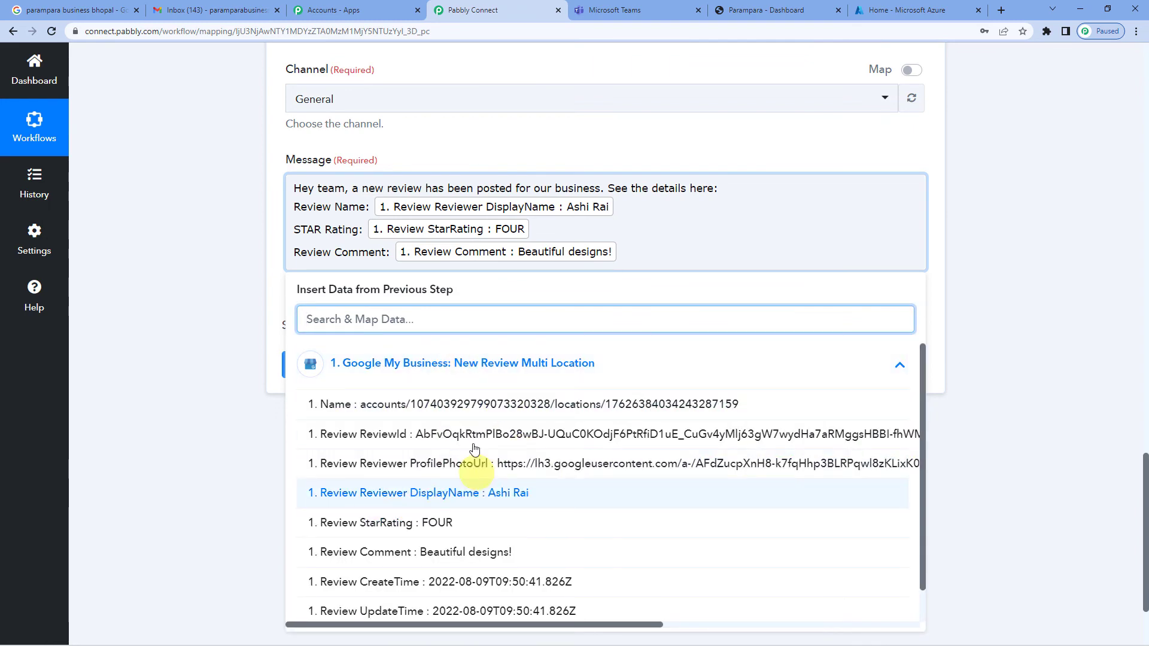
click(449, 363)
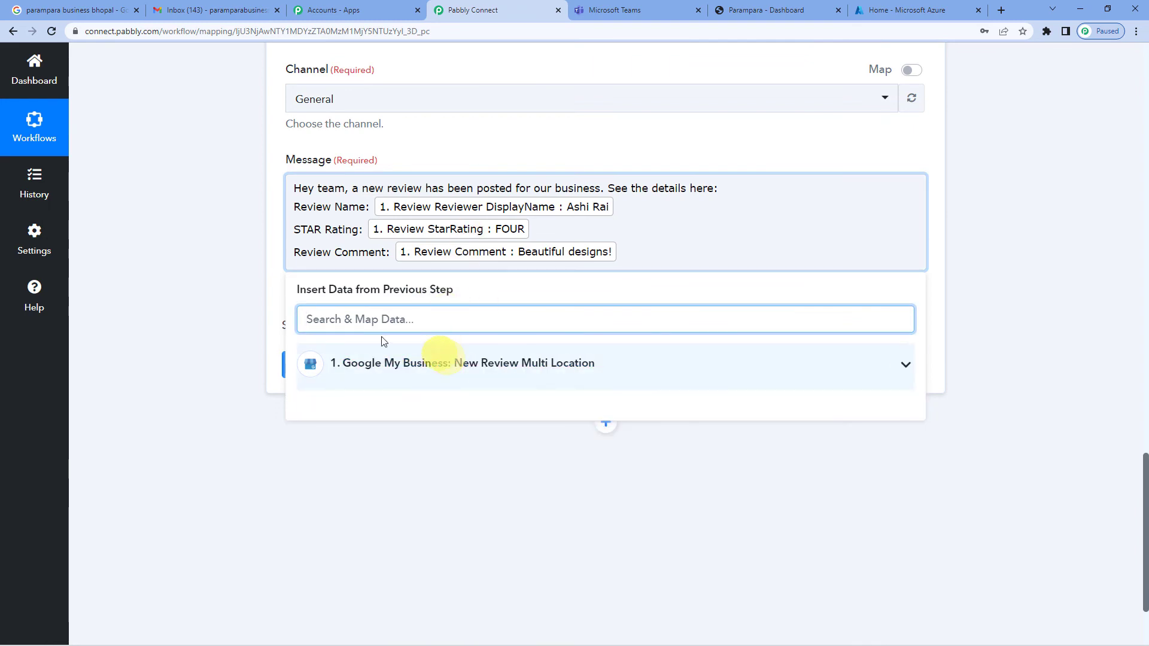
scroll(172, 314, up, 2)
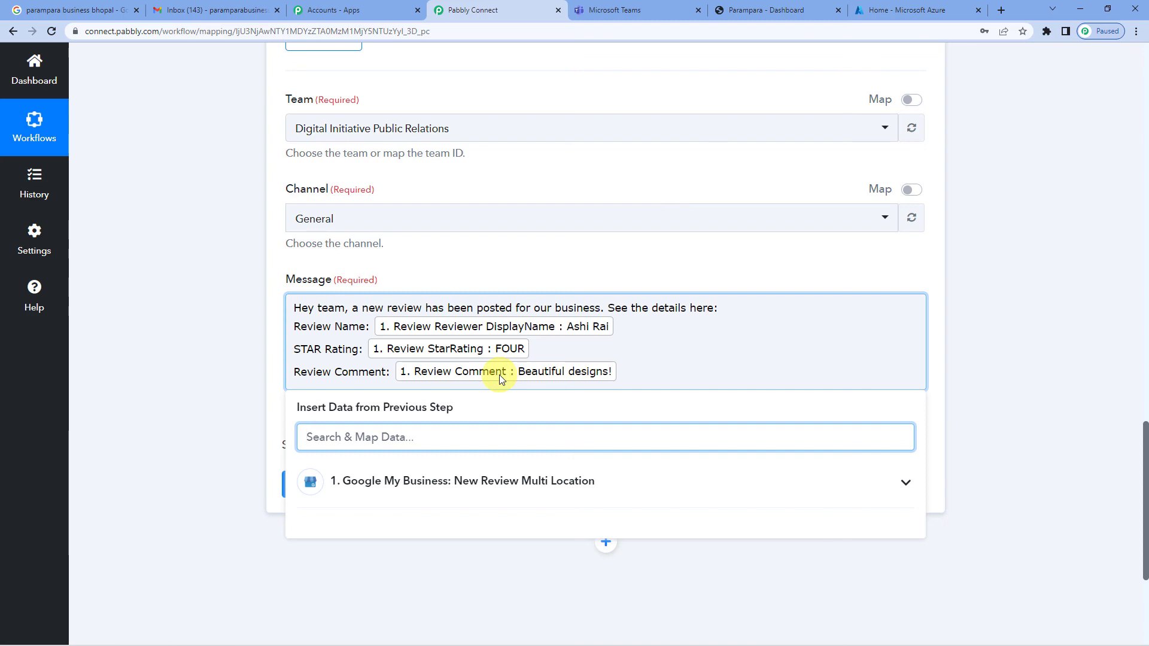
click(321, 268)
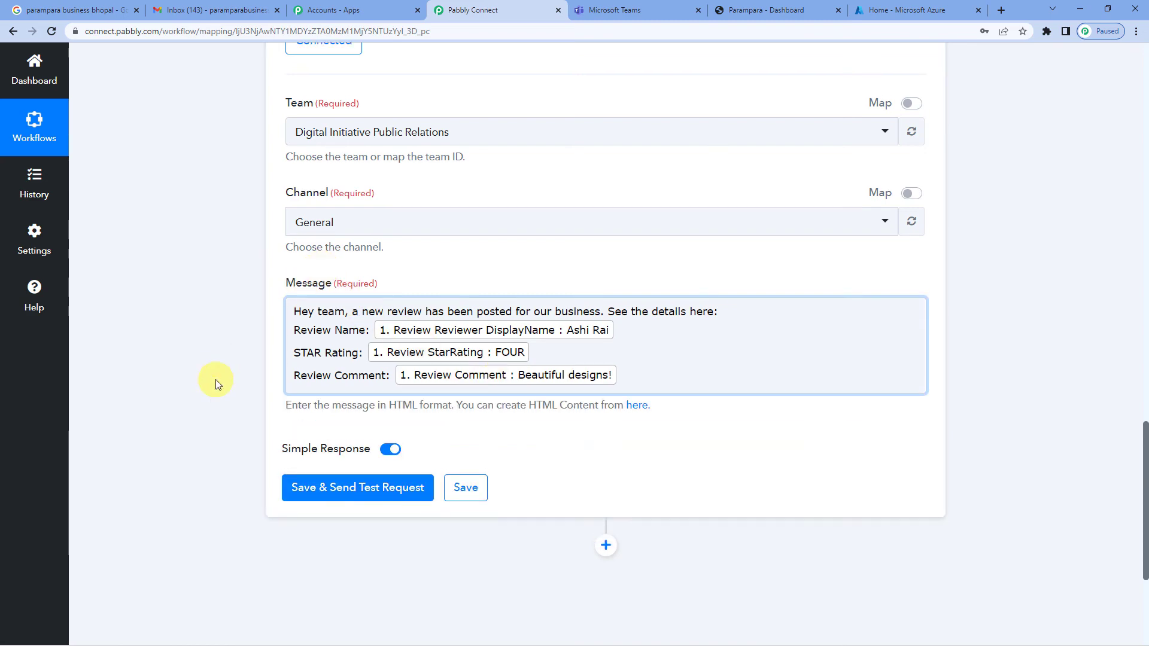
- Save the Microsoft Teams action, send a test request with the mapped review message, and look over the received response
scroll(215, 382, up, 3)
scroll(216, 383, down, 4)
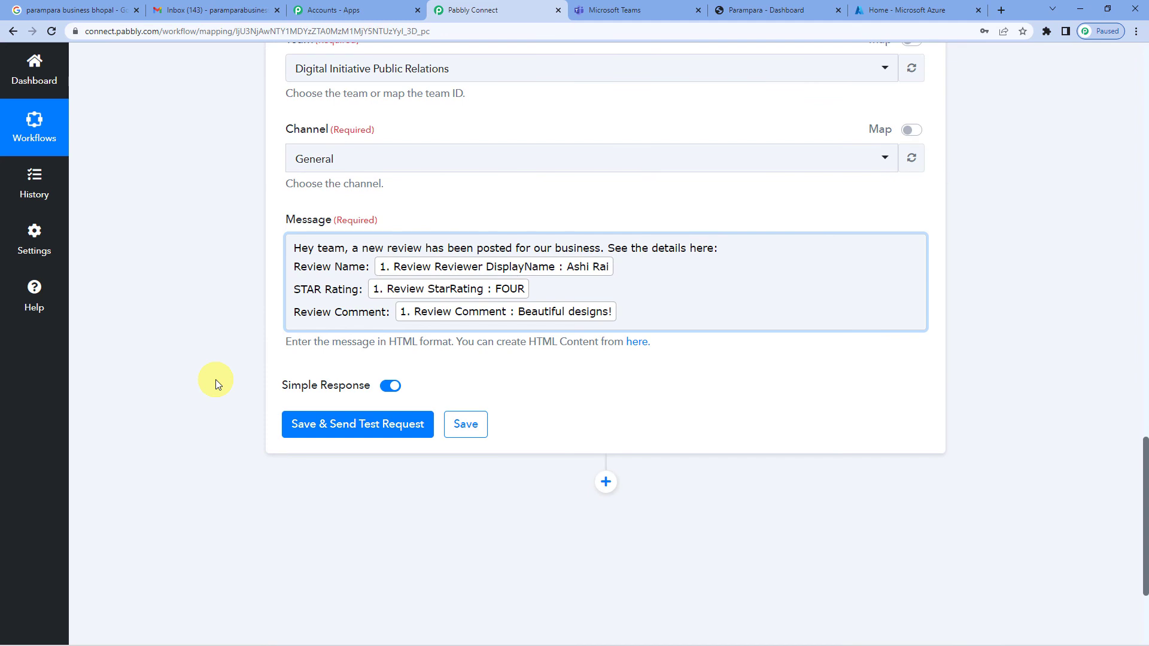
click(323, 426)
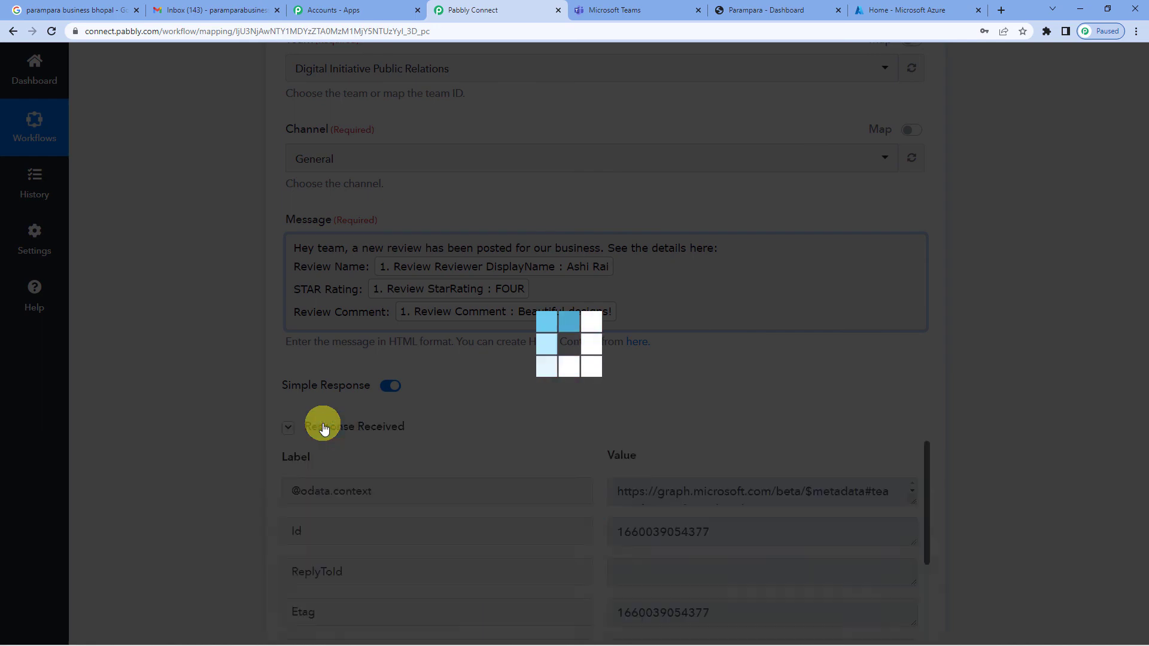
scroll(601, 390, down, 3)
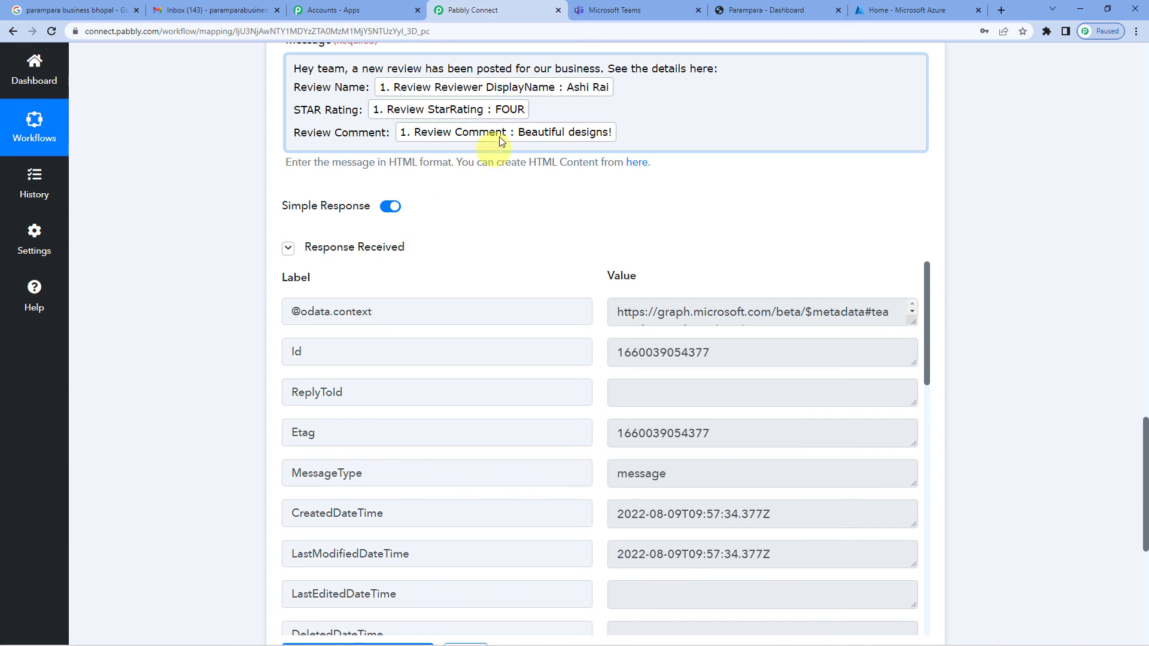
scroll(505, 233, up, 3)
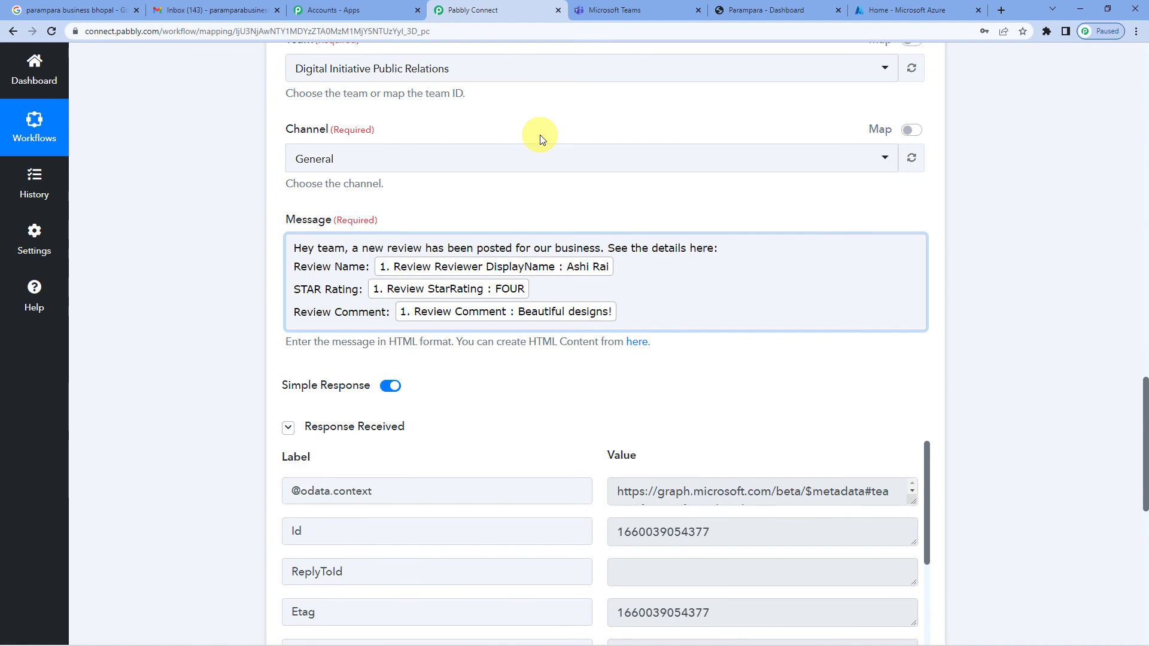
- Switch to Microsoft Teams and check the posted review details in the General channel of the Digital Initiative Public Relations team
click(620, 10)
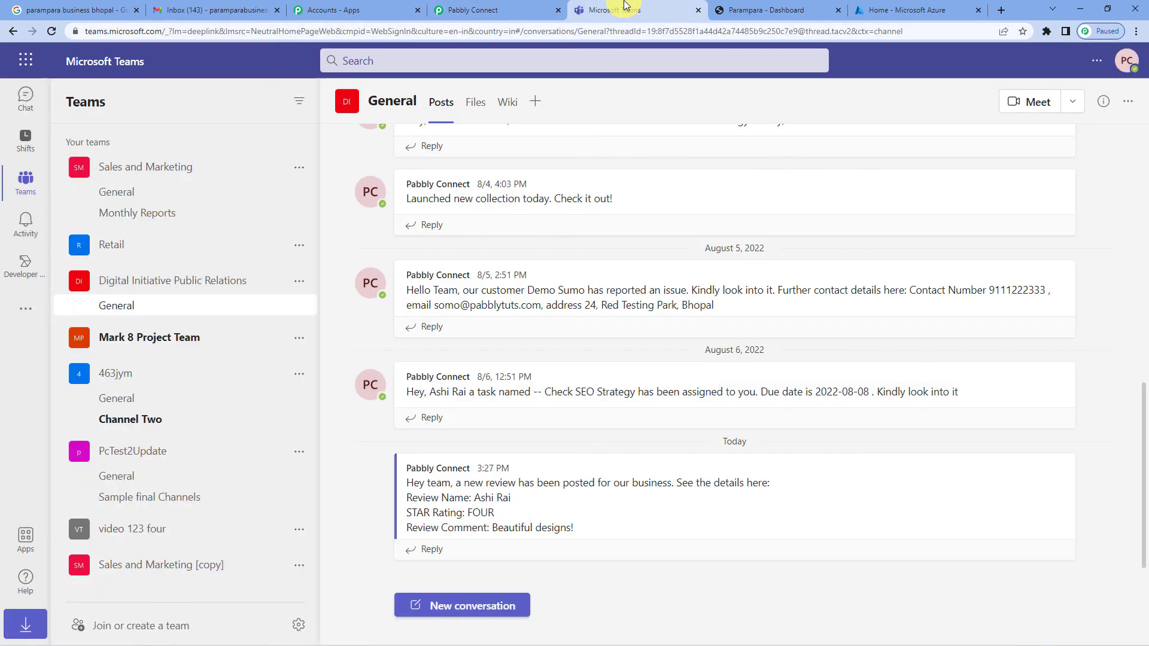
click(114, 281)
click(114, 281)
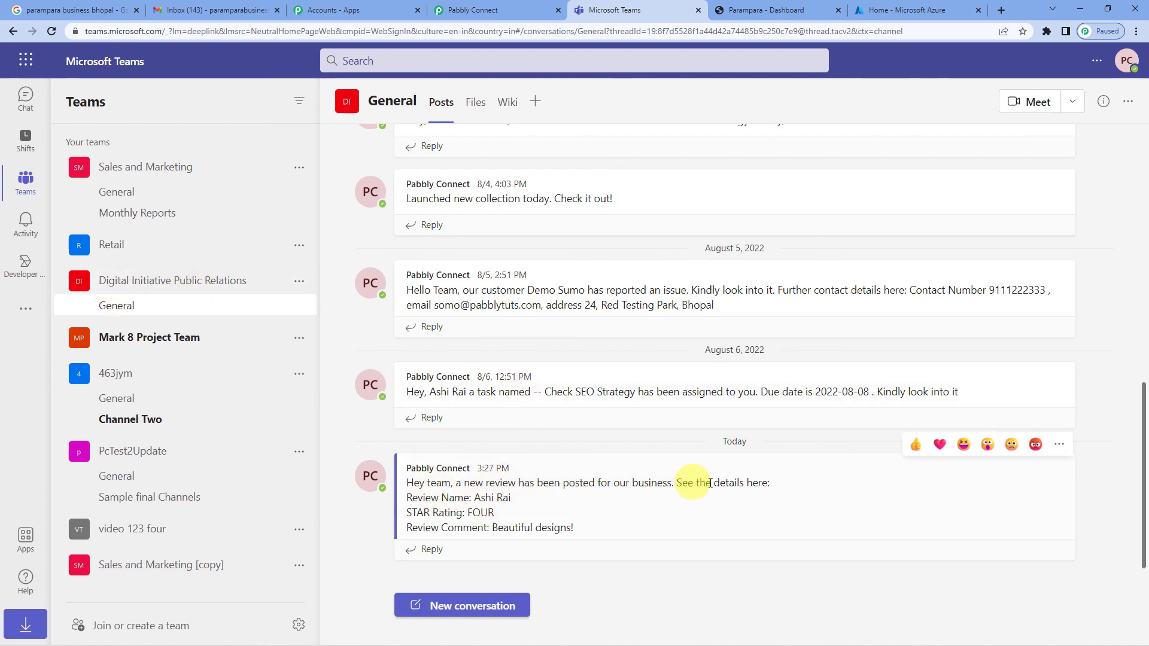
drag(431, 502, 551, 530)
drag(466, 499, 572, 529)
click(476, 499)
drag(477, 499, 588, 528)
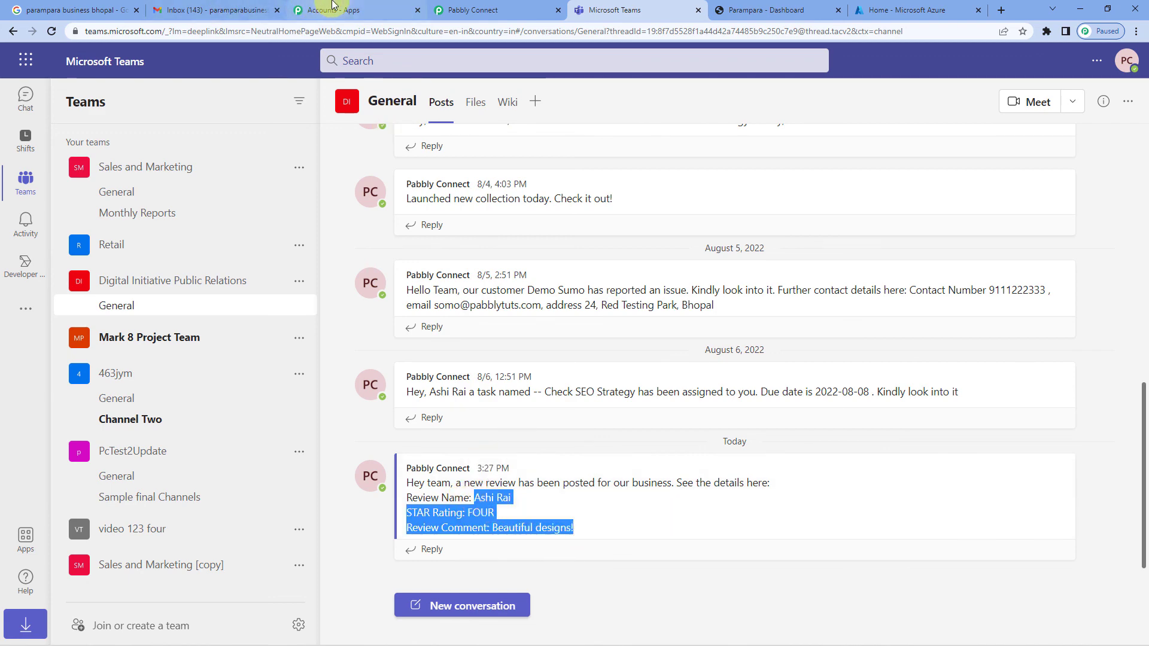
- Return to the Pabbly Connect workflow and collapse the Google My Business trigger step
click(476, 9)
scroll(163, 382, up, 5)
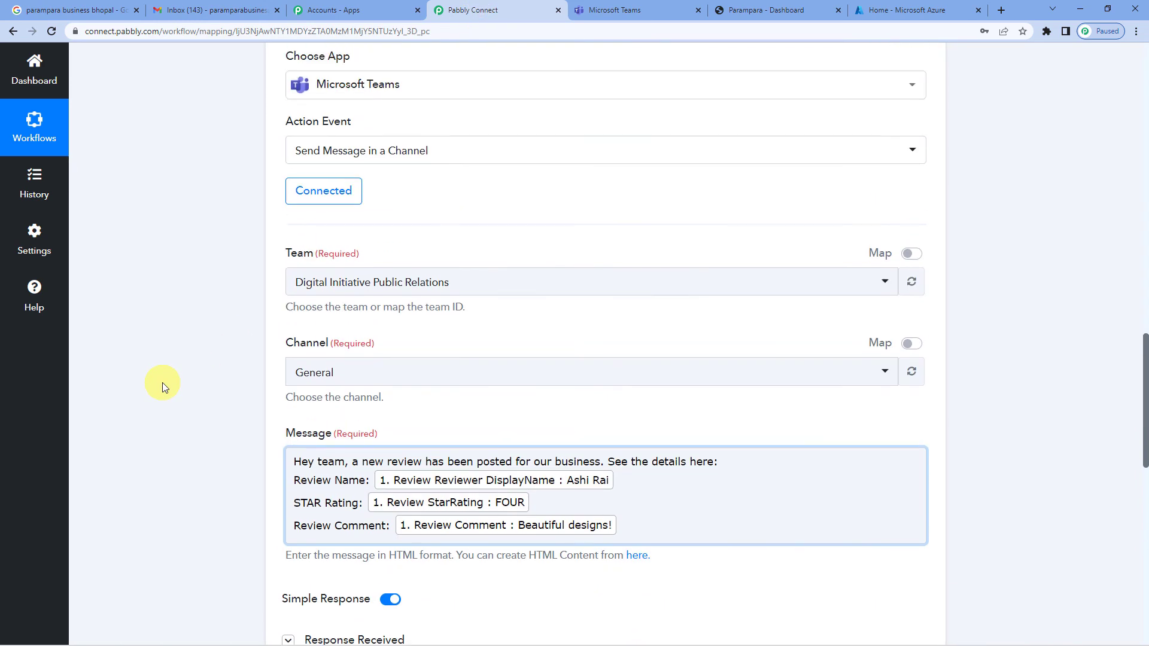
scroll(386, 162, up, 15)
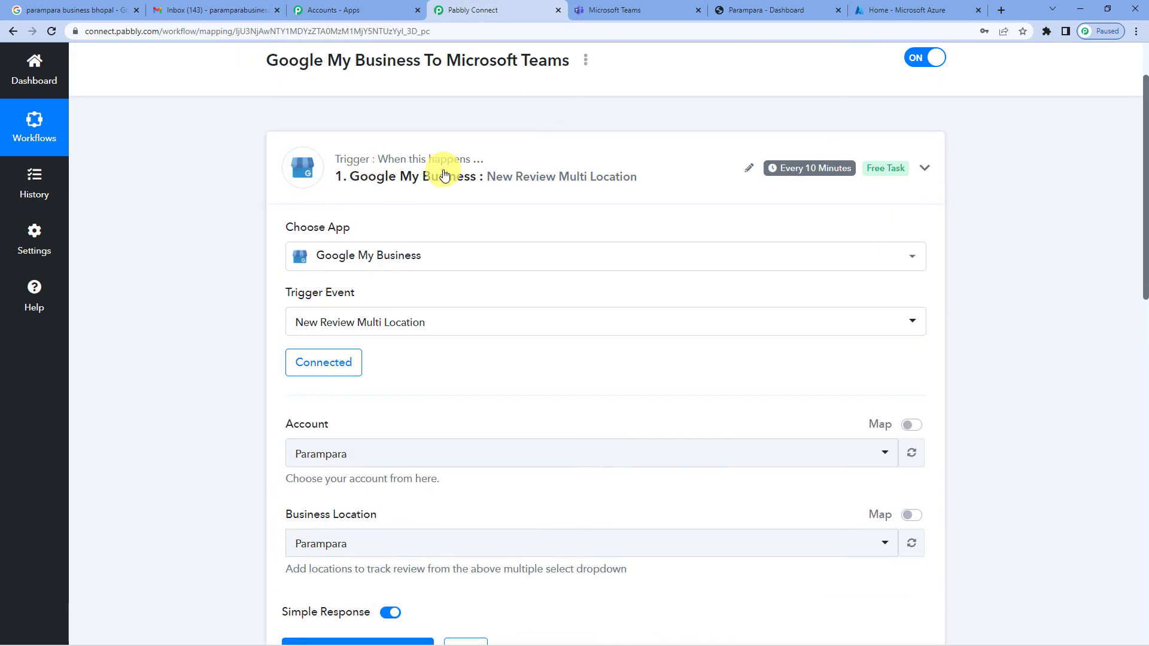
click(439, 170)
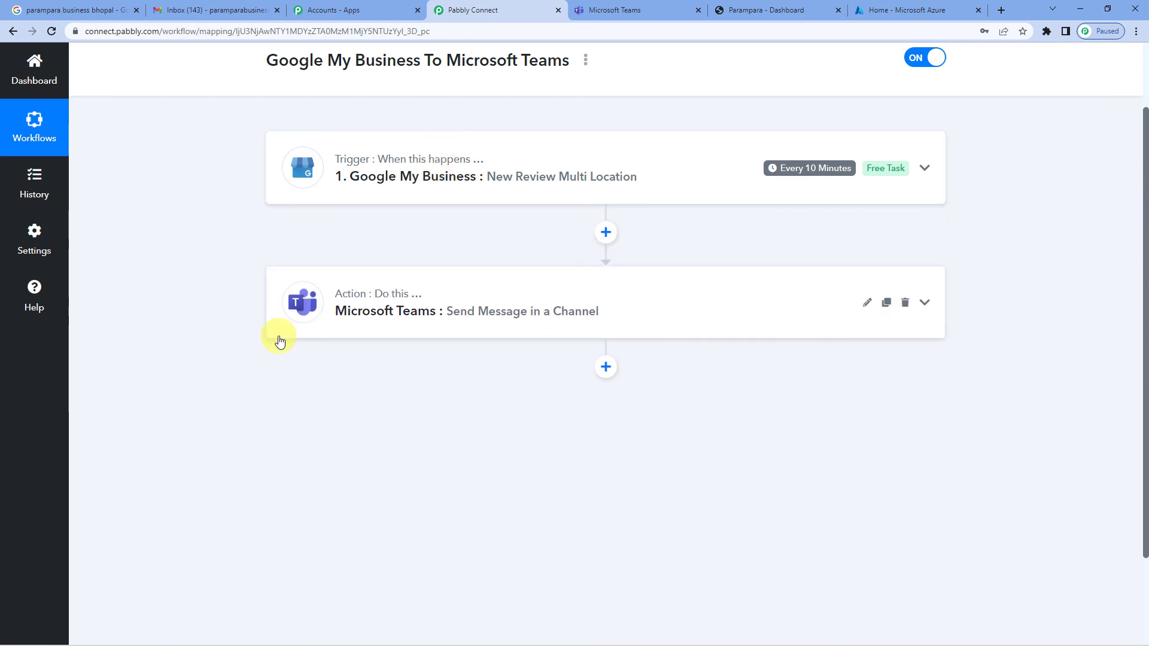